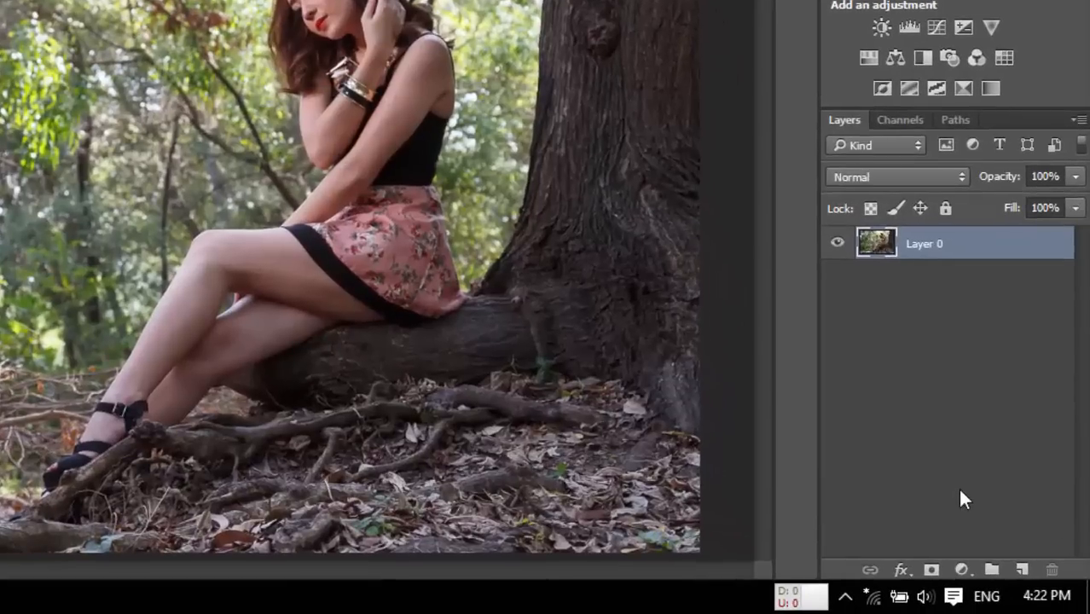
Add a Levels adjustment layer, set the midtone input to 1.39 and raise the shadow input slightly above 0.
click(964, 571)
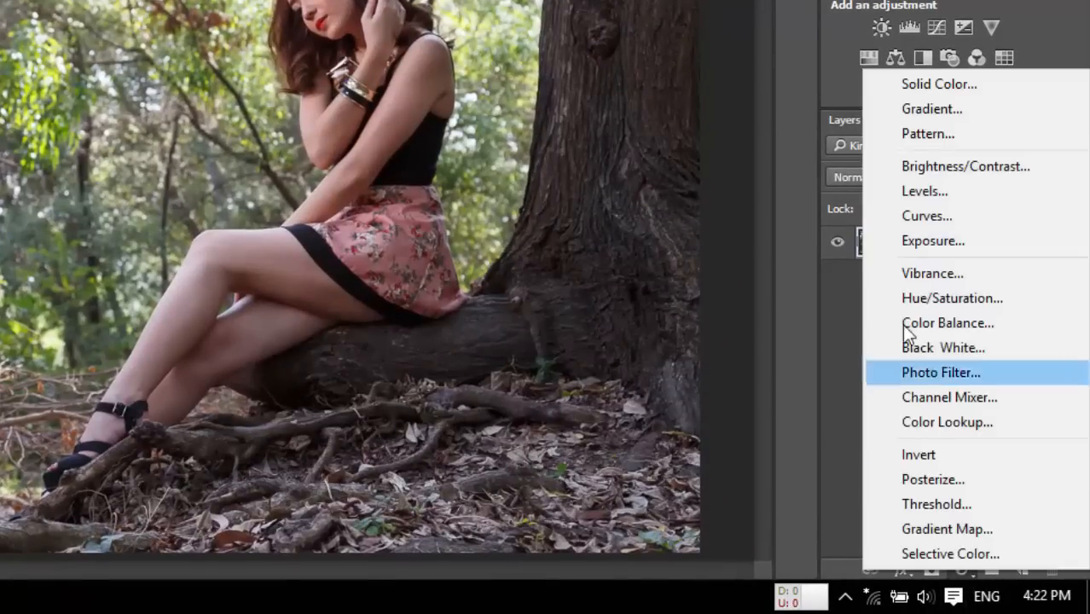
click(953, 193)
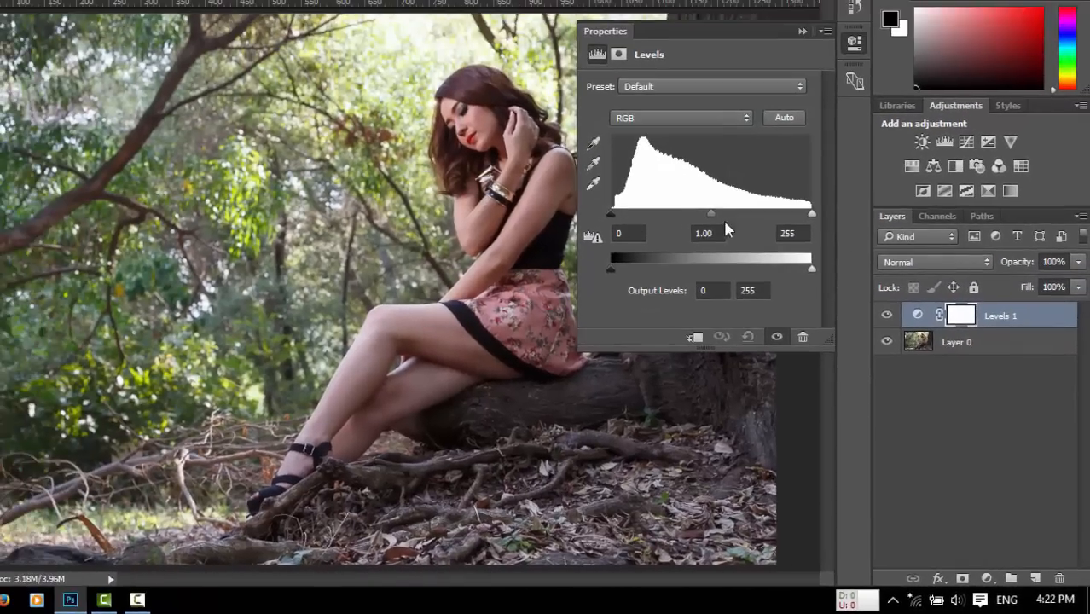
drag(707, 213, 692, 213)
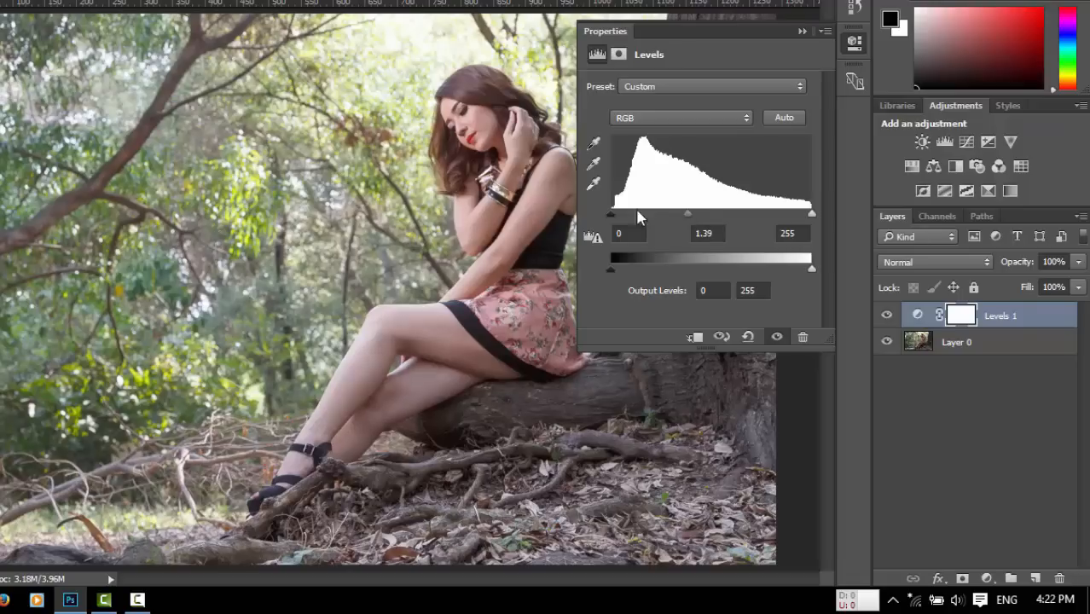
drag(613, 218, 620, 223)
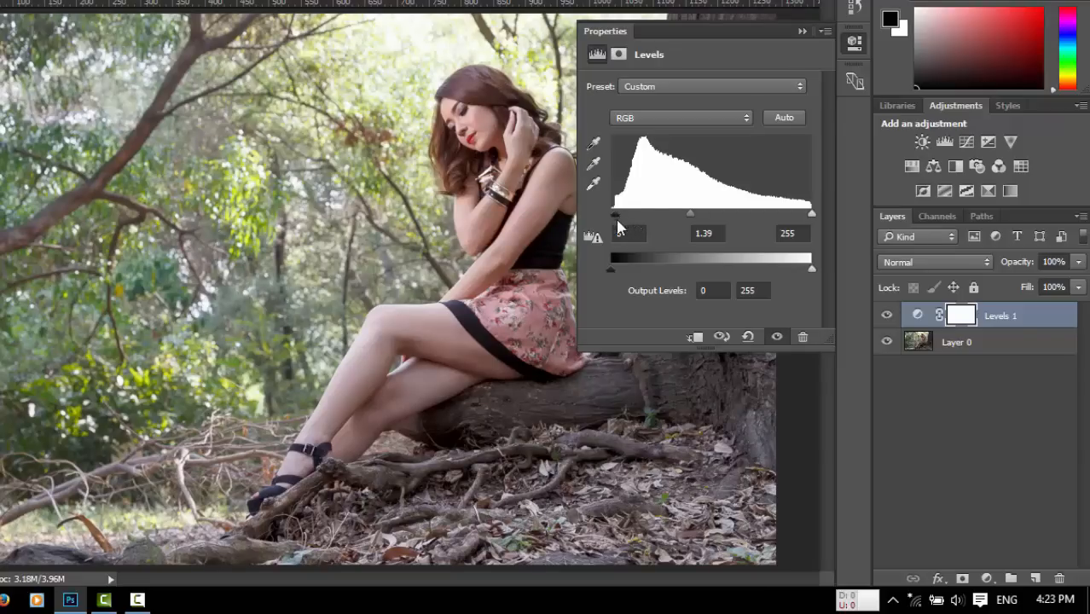
click(854, 41)
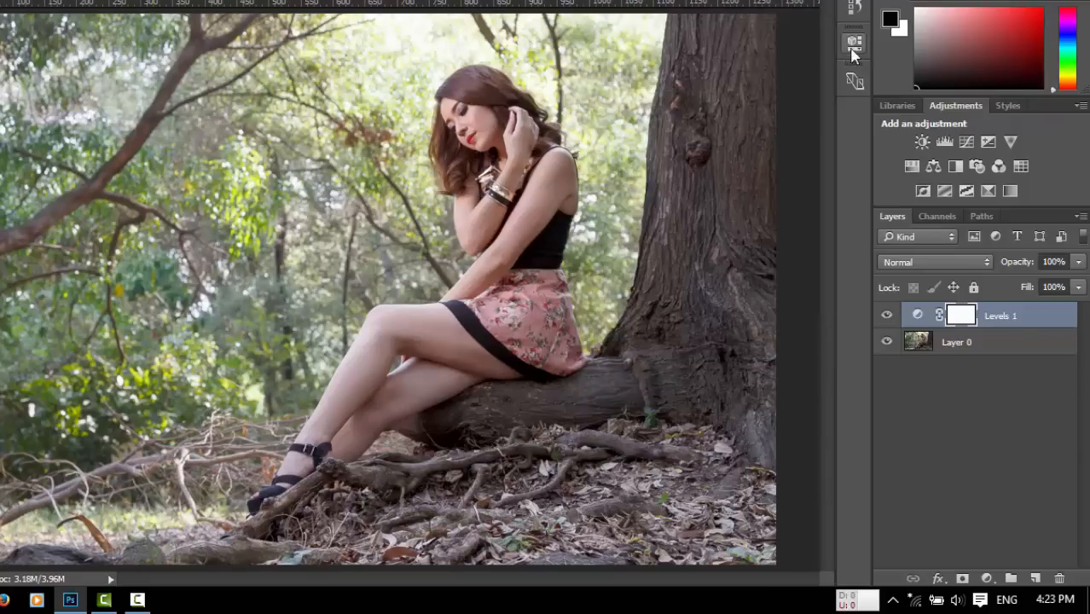
Rename the Levels adjustment layer as Basic Toning.
double_click(1005, 317)
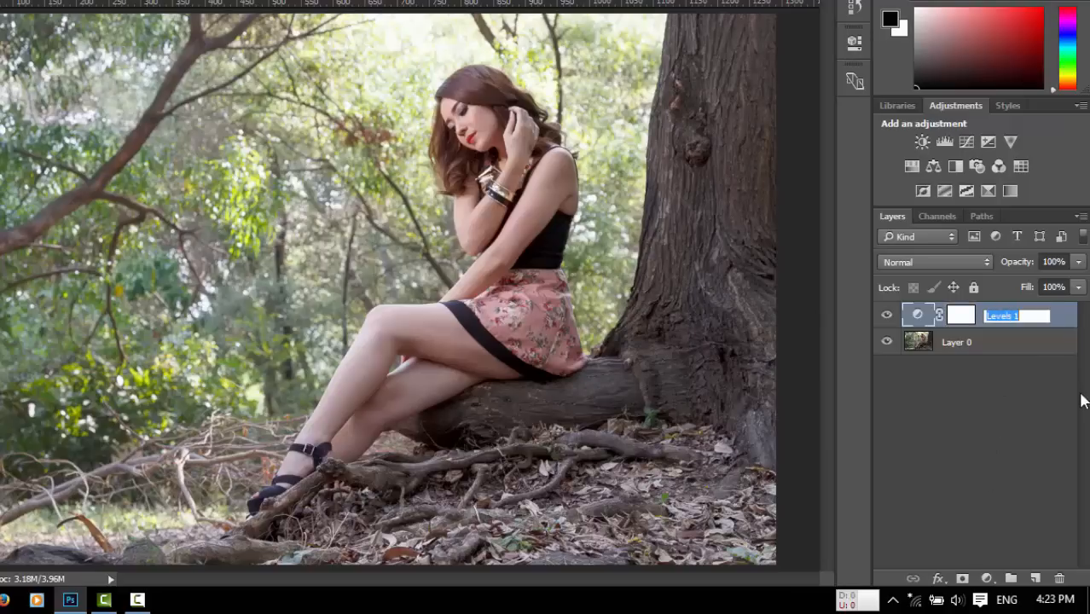
text(Basic Toning)
key(Return)
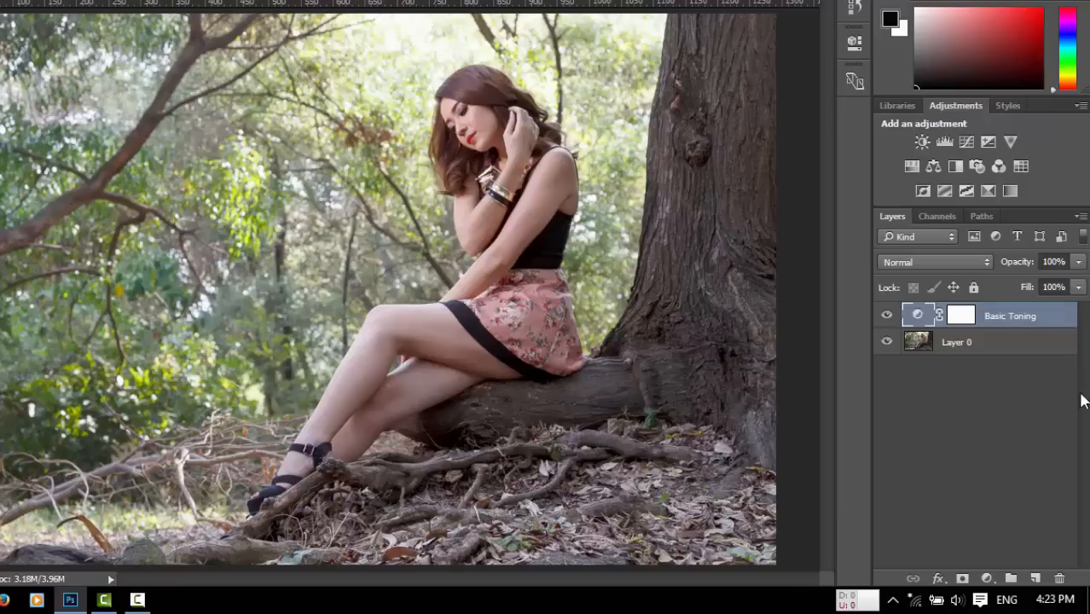
Add a black-to-transparent Gradient fill layer with the Radial style and move its centre onto the woman's upper body.
click(987, 578)
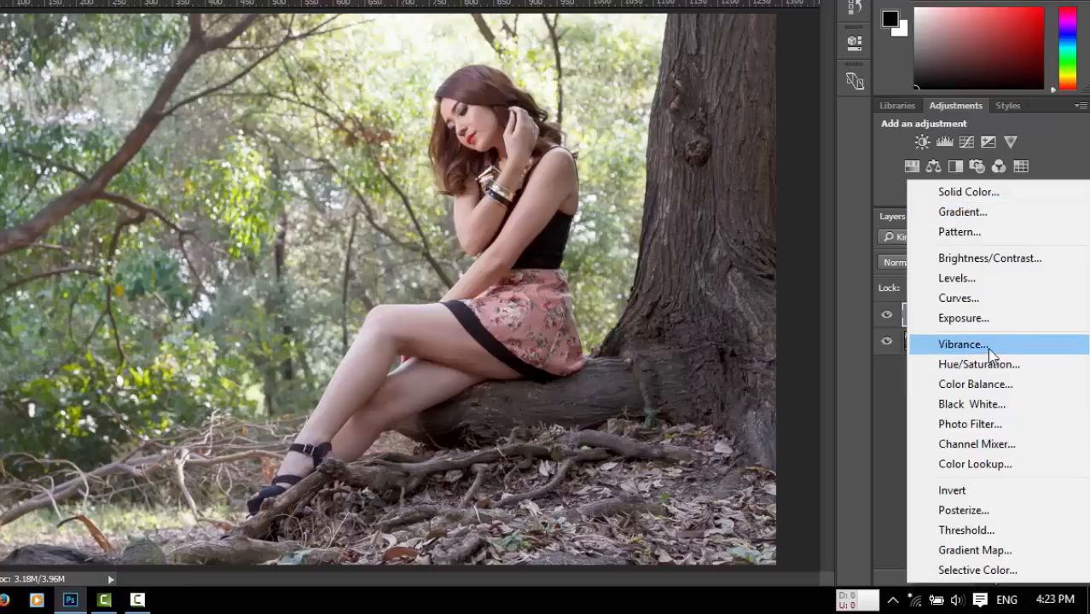
click(1010, 214)
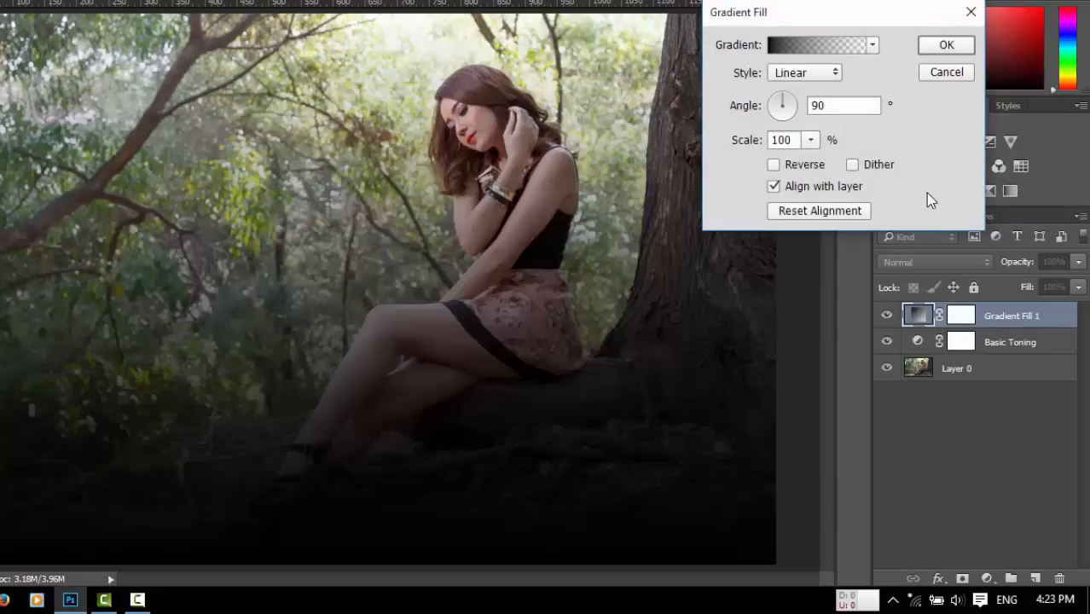
click(872, 44)
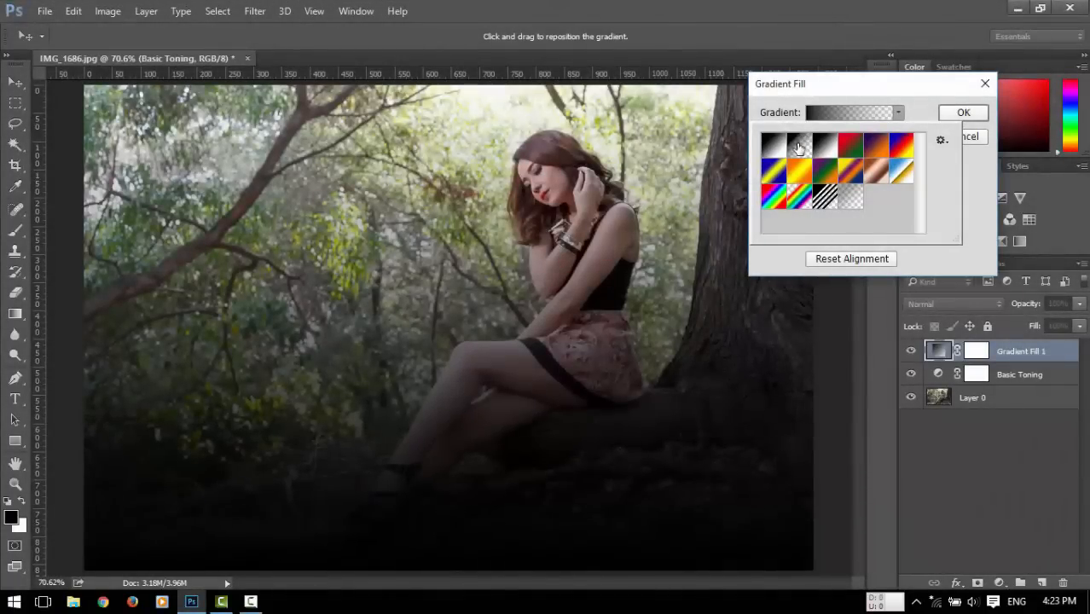
click(852, 92)
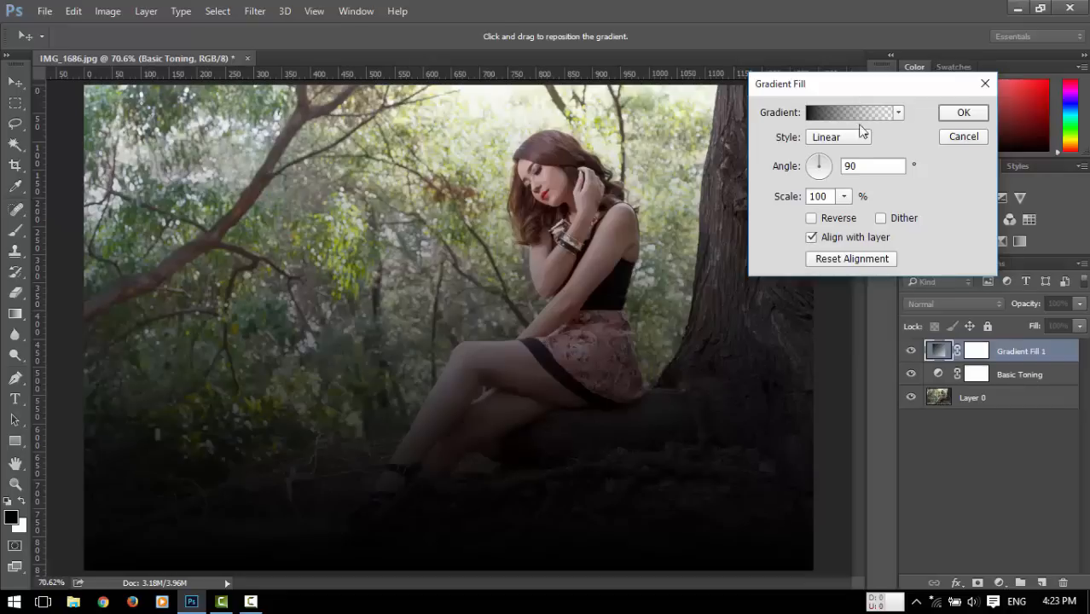
click(855, 140)
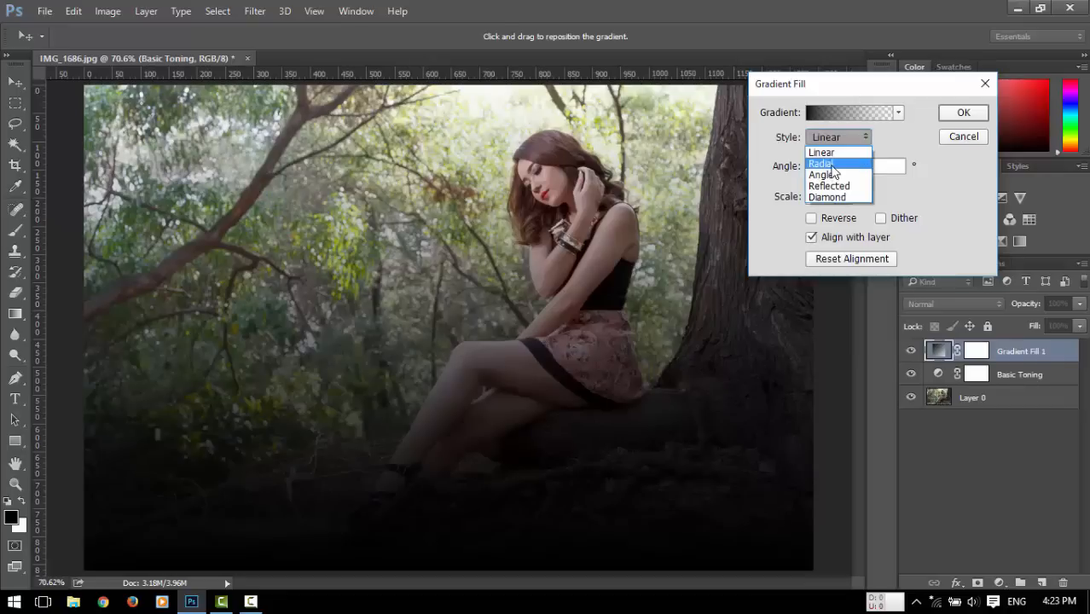
click(828, 164)
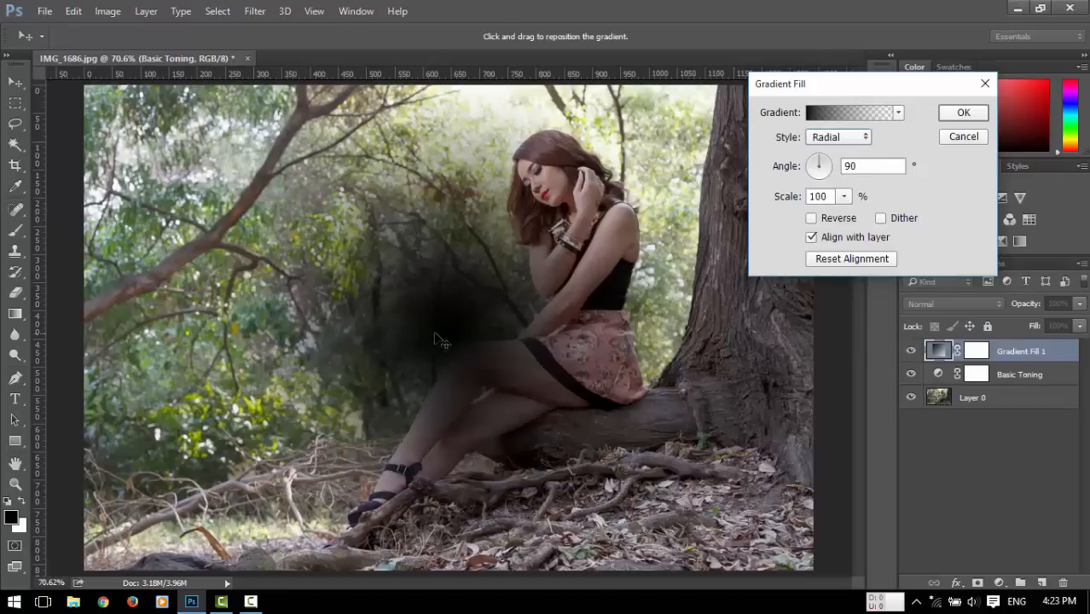
drag(450, 331, 562, 257)
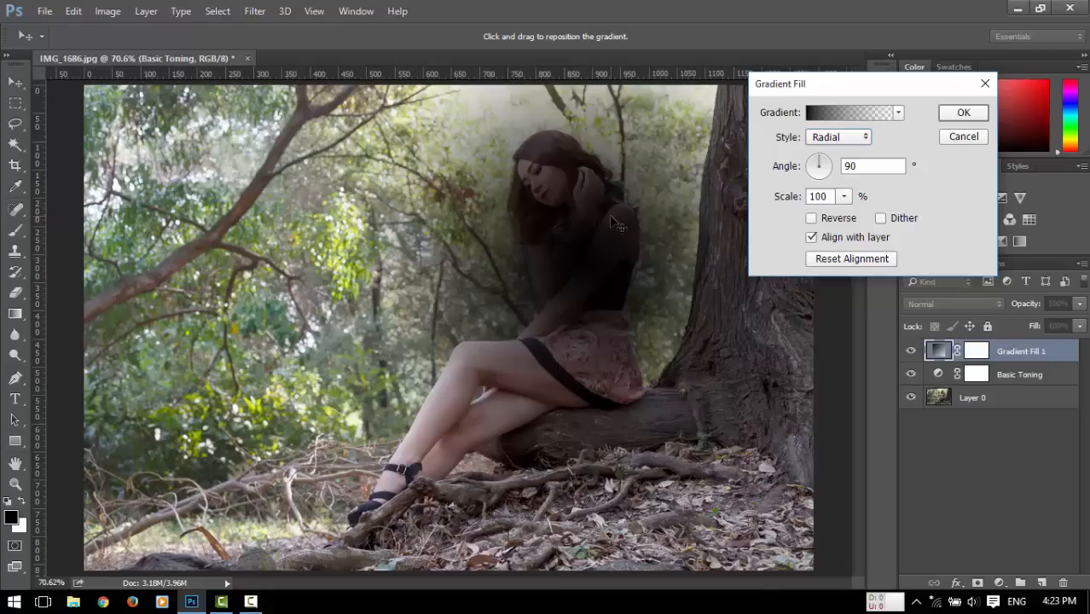
Reverse the radial gradient fill, set its scale to 387% and apply it.
click(811, 219)
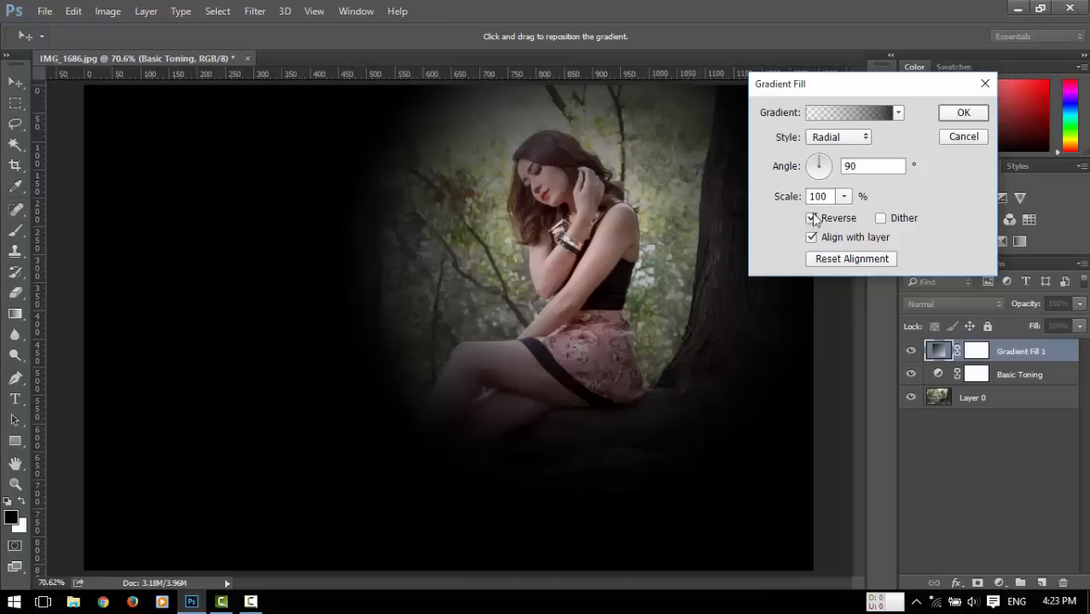
drag(782, 201, 809, 197)
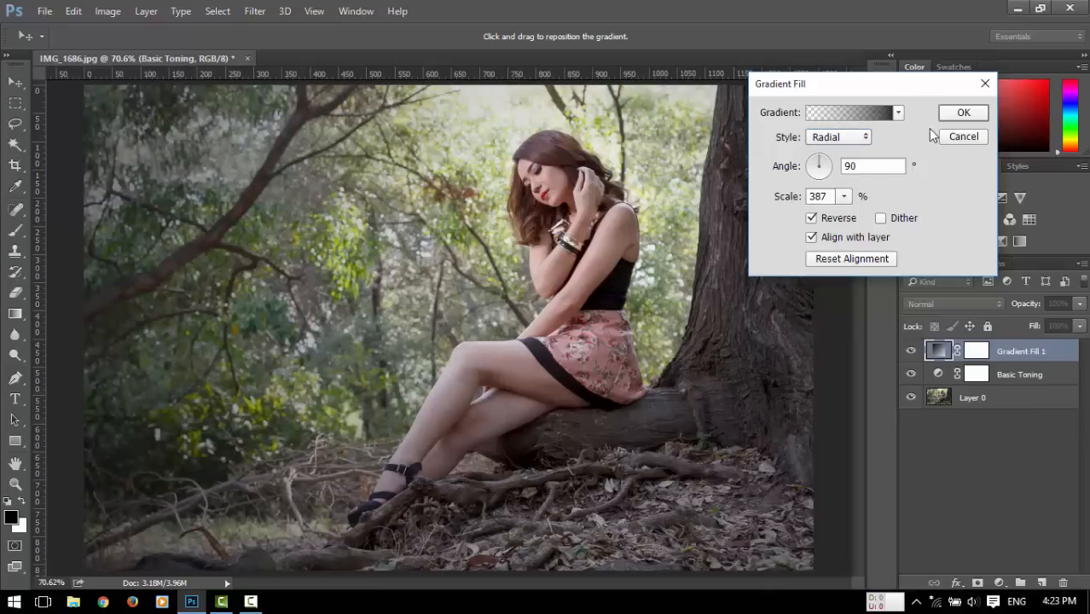
click(962, 113)
Rename the gradient fill layer as Vignette and set its blending mode to Soft Light.
double_click(1015, 353)
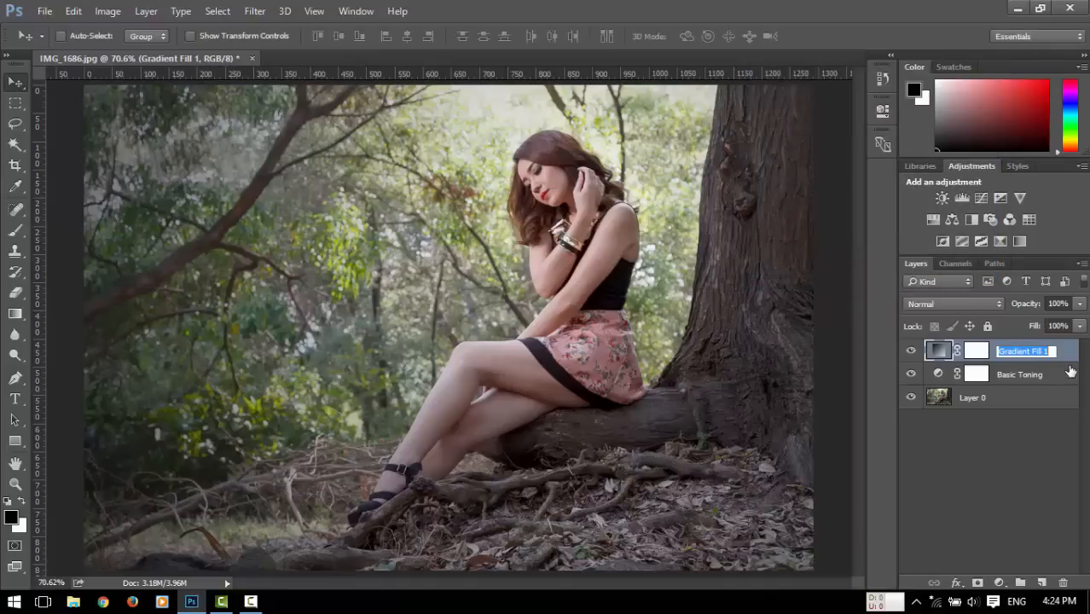
text(Vignette)
key(Return)
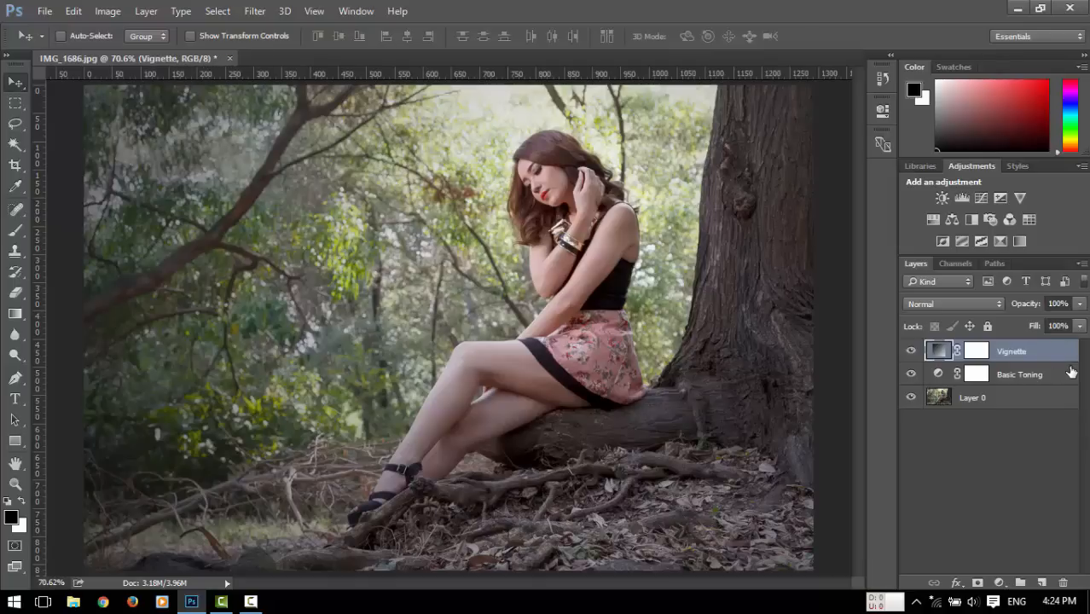
click(956, 304)
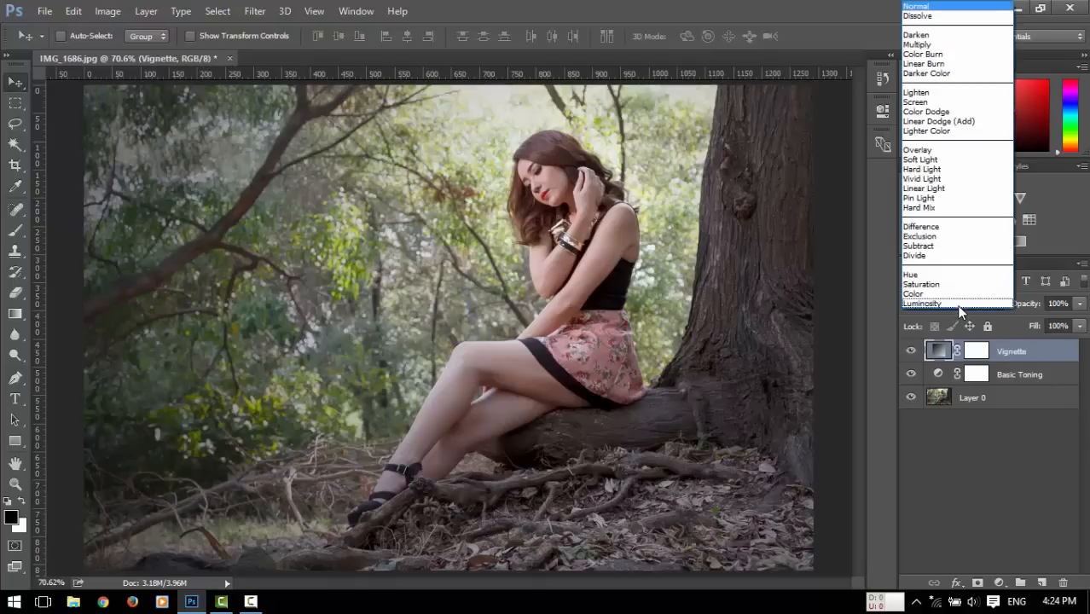
click(954, 160)
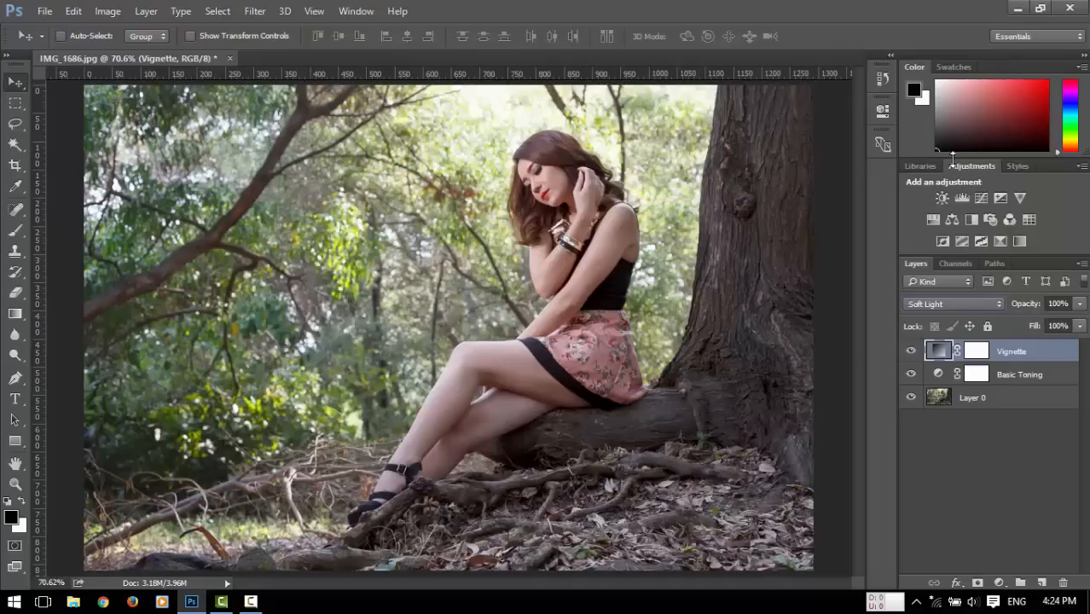
Compare the photo with and without the Vignette layer by toggling its visibility, leaving it shown.
click(912, 351)
click(911, 352)
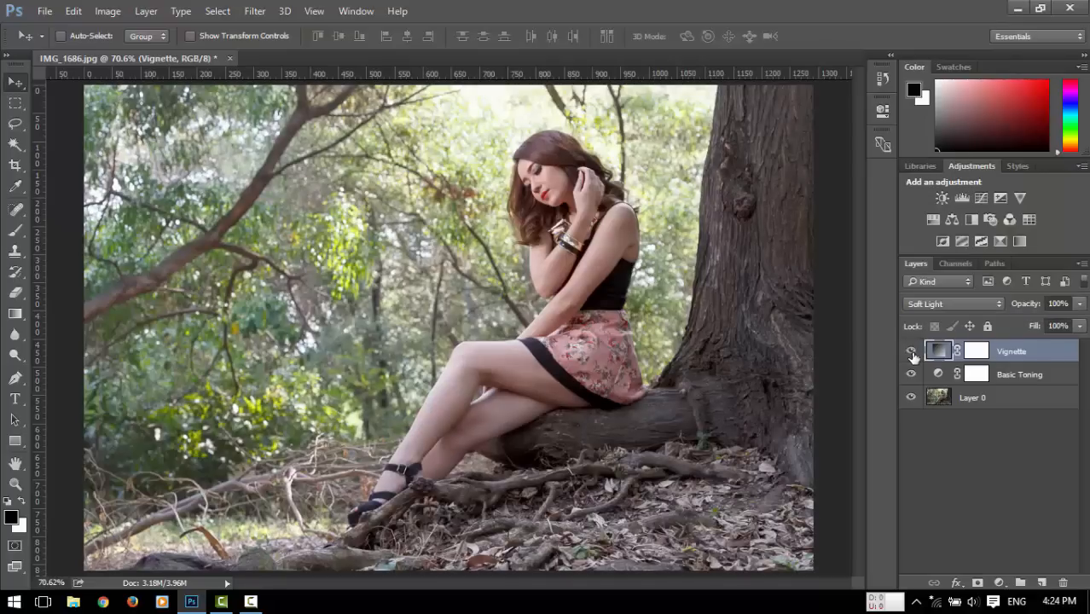
click(911, 351)
click(911, 352)
click(911, 352)
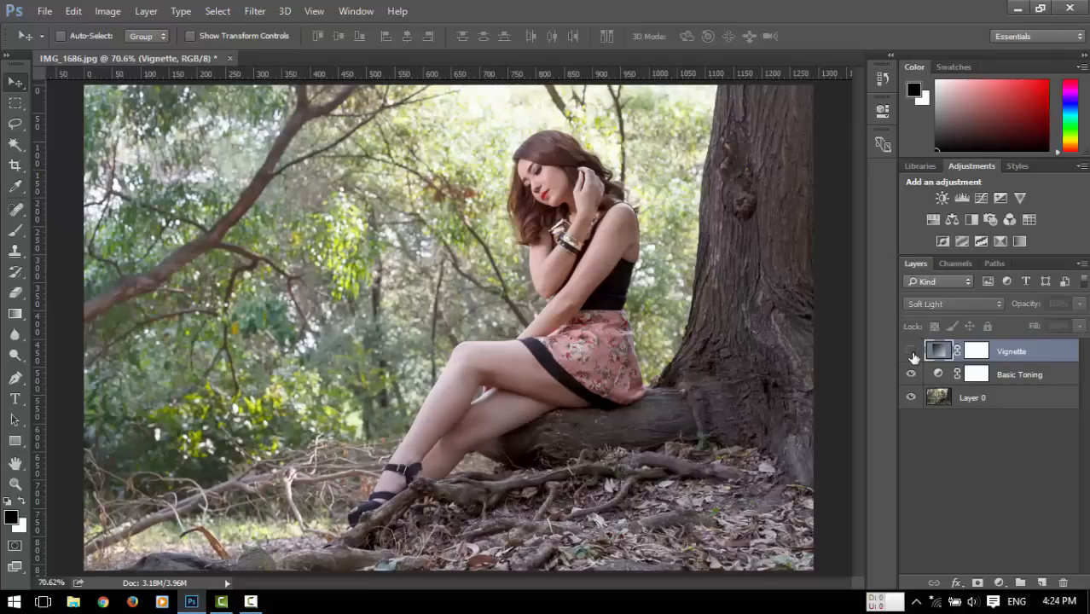
click(911, 352)
click(911, 351)
click(911, 351)
click(912, 352)
click(911, 351)
click(911, 351)
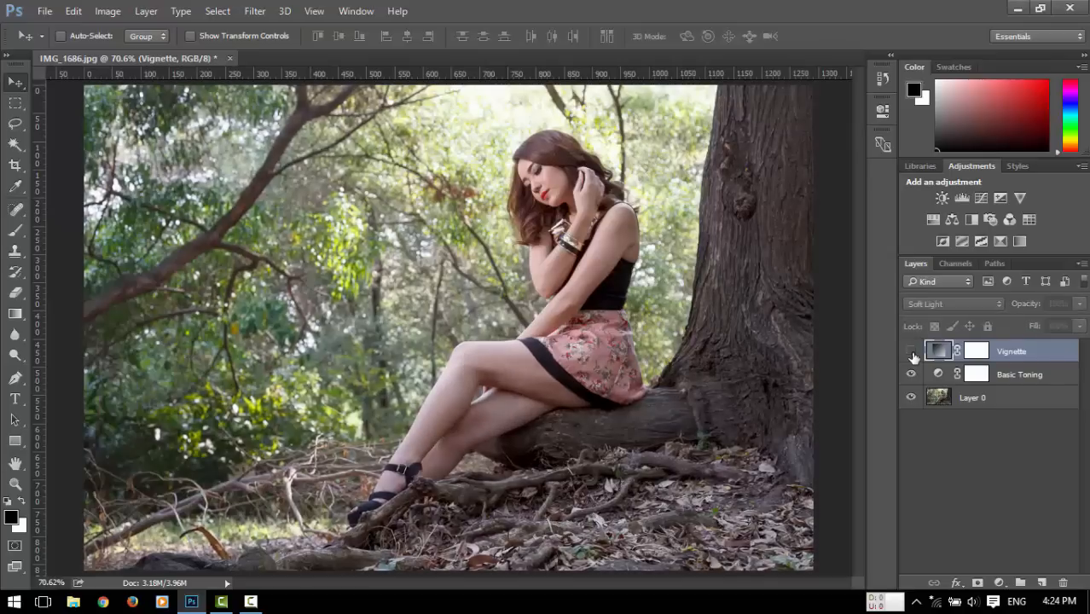
click(911, 351)
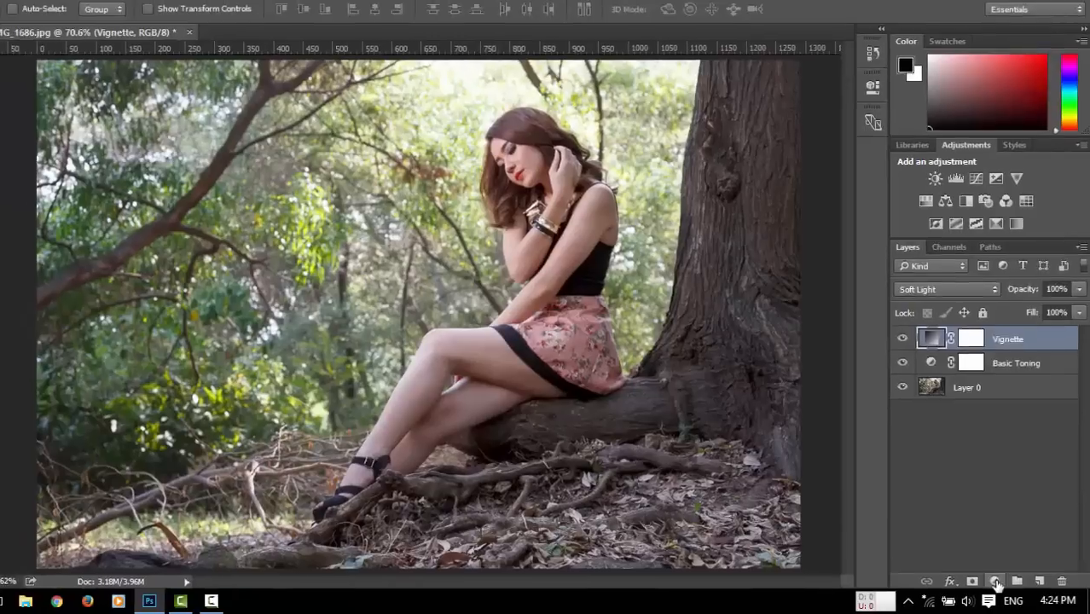
Add a Channel Mixer adjustment layer and set the Red output channel to Red -55%, Green +200% and Blue -28%.
click(999, 581)
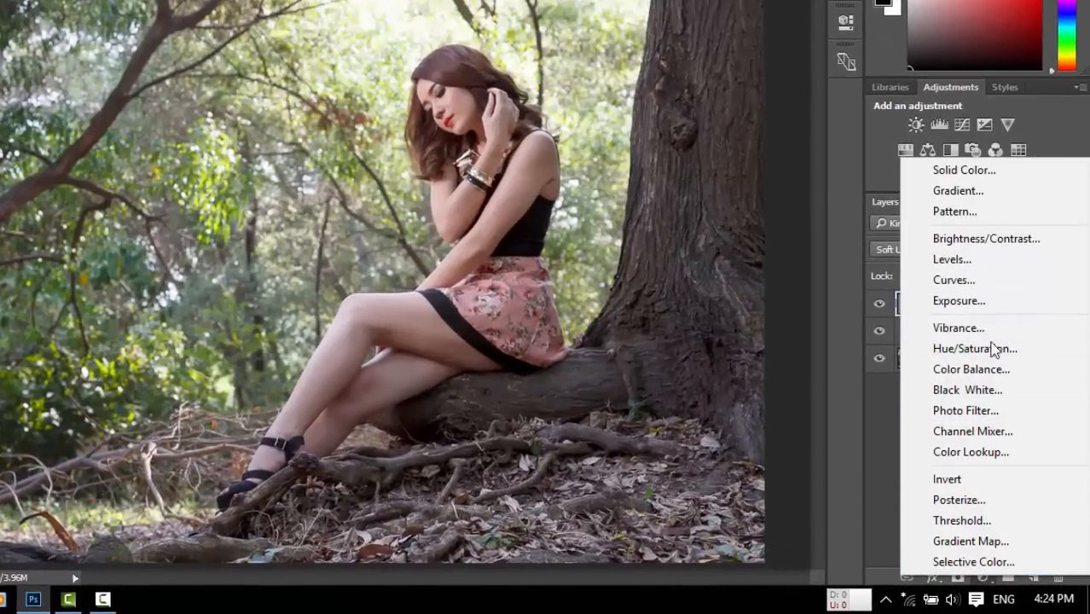
click(998, 432)
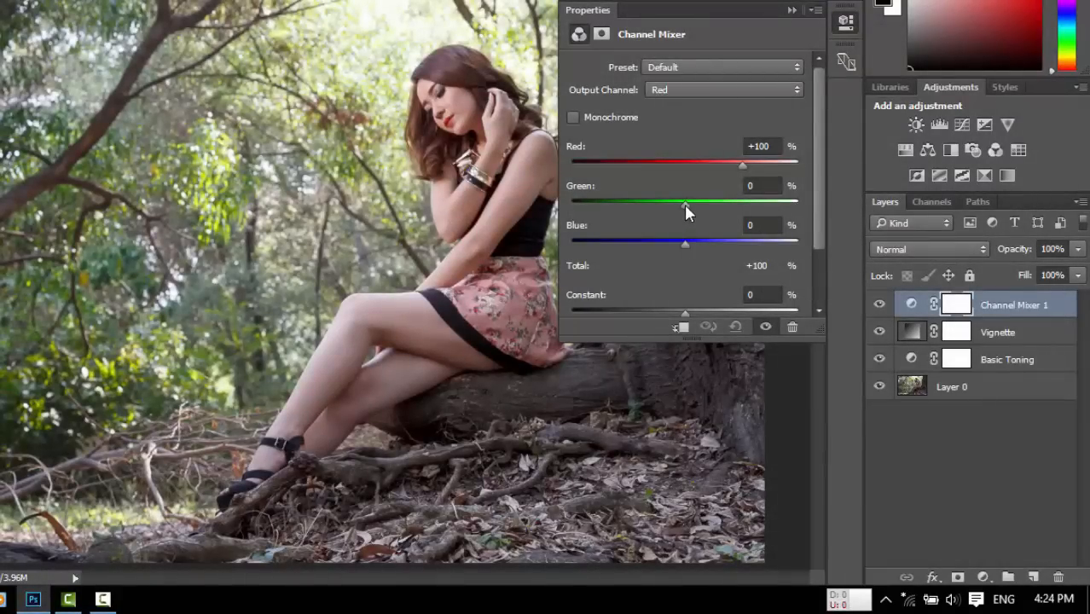
drag(686, 205, 859, 204)
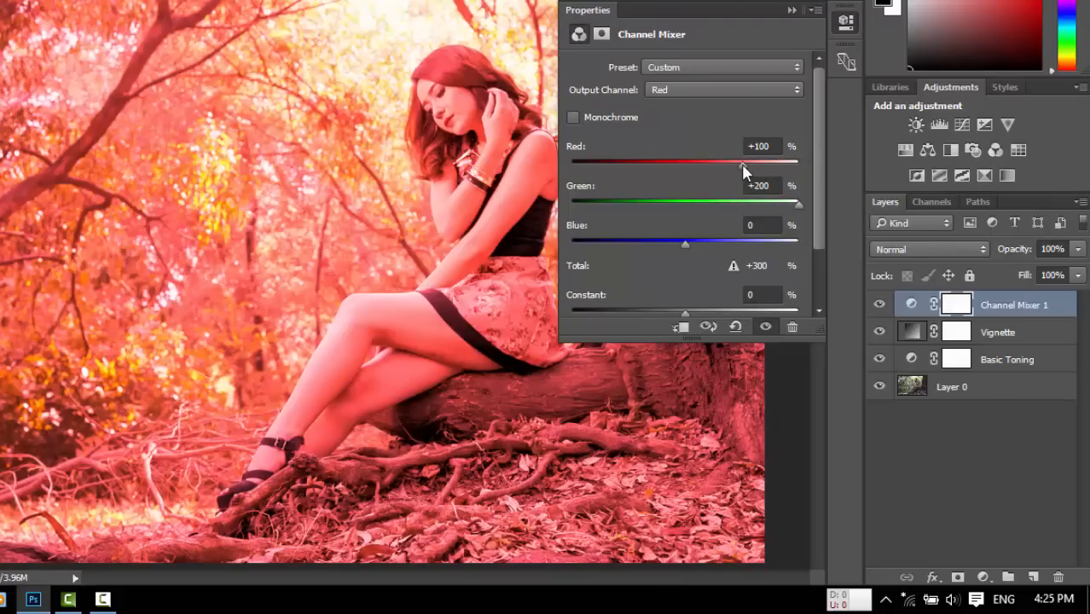
drag(738, 164, 667, 165)
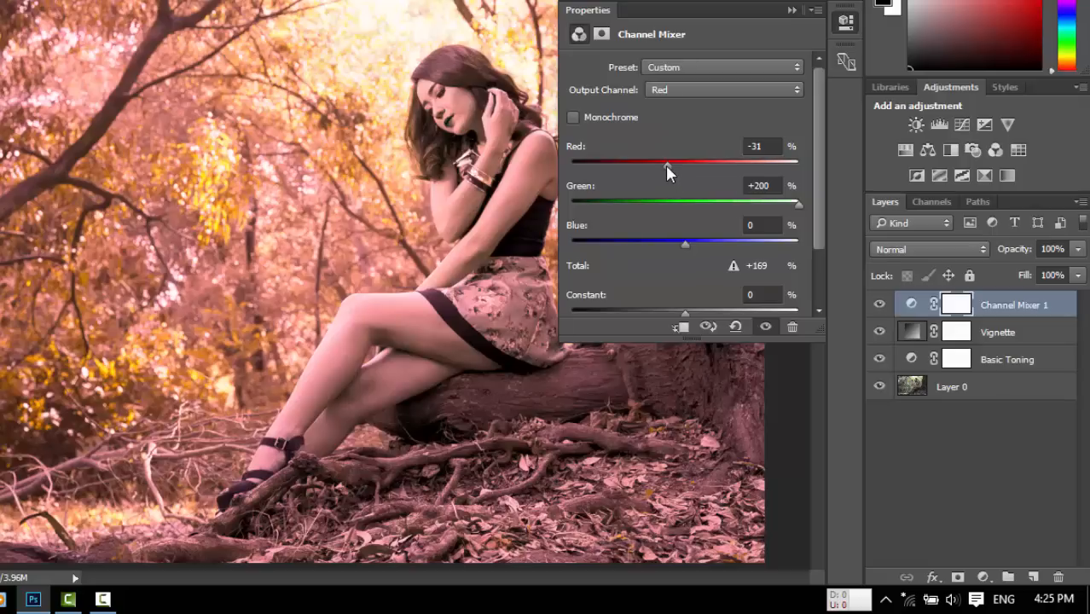
drag(668, 167, 671, 167)
mouse_move(669, 164)
mouse_down()
mouse_move(611, 164)
mouse_move(723, 163)
mouse_move(654, 165)
mouse_up()
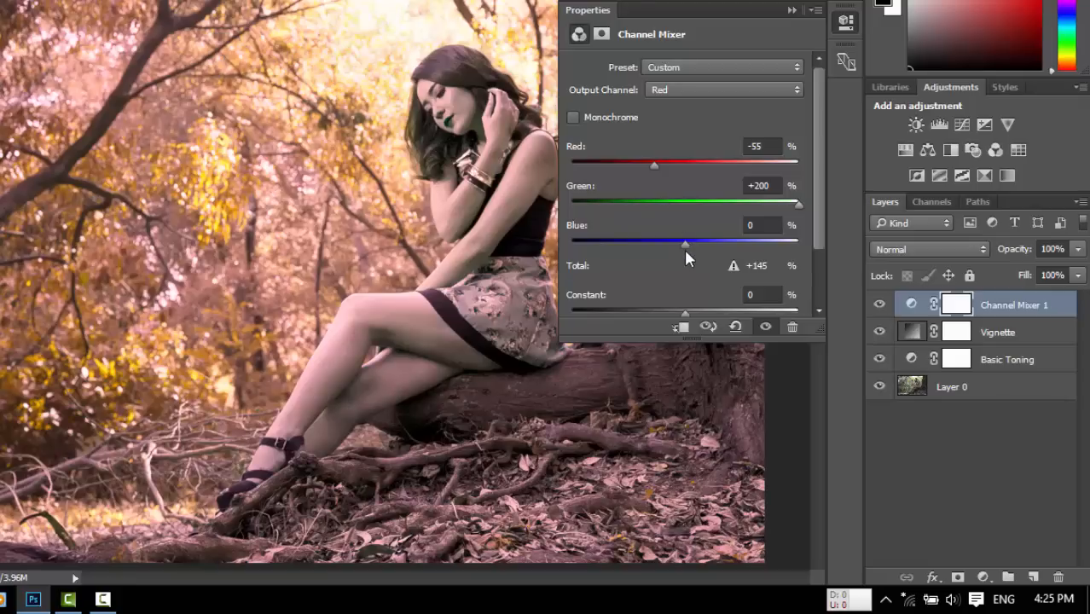
mouse_move(685, 242)
mouse_down()
mouse_move(620, 245)
mouse_move(747, 247)
mouse_move(665, 248)
mouse_move(668, 256)
mouse_up()
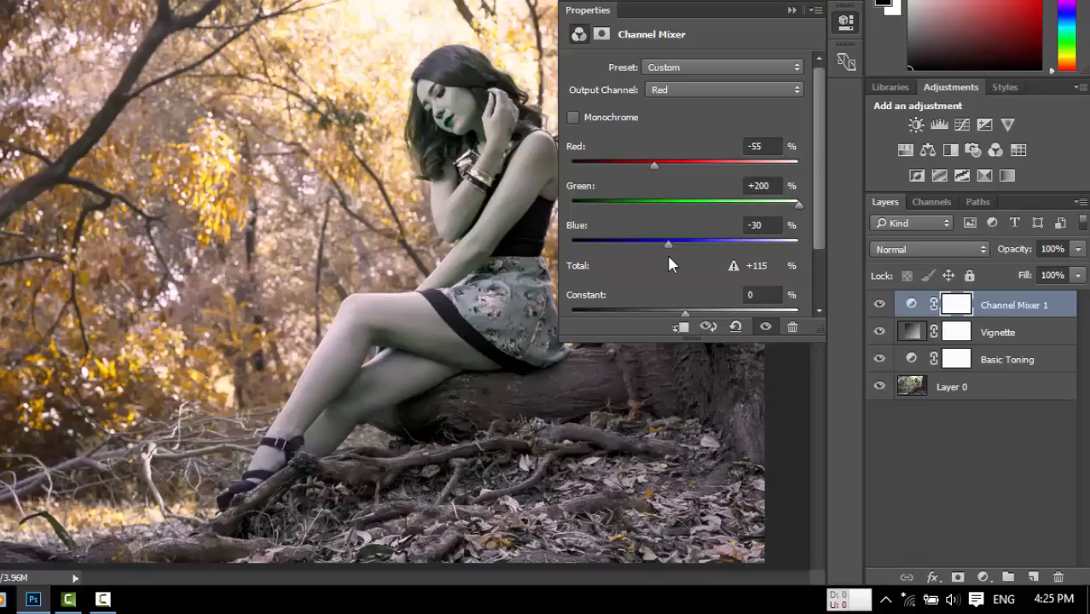
drag(669, 258, 678, 253)
Rename the Channel Mixer layer as Efek musim gugur.
double_click(1007, 306)
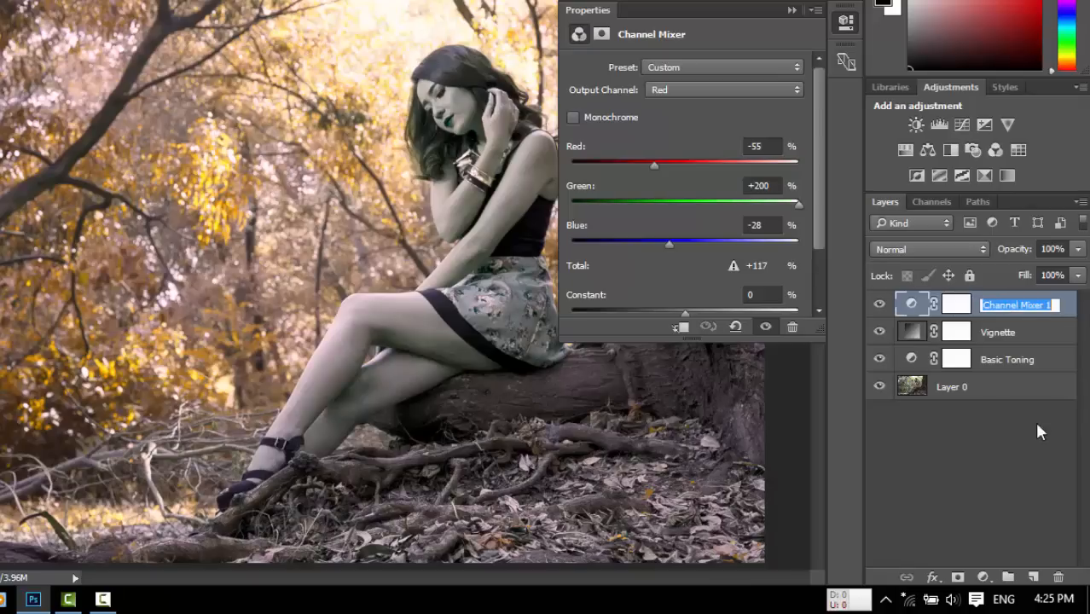
text(Efek musim gugur)
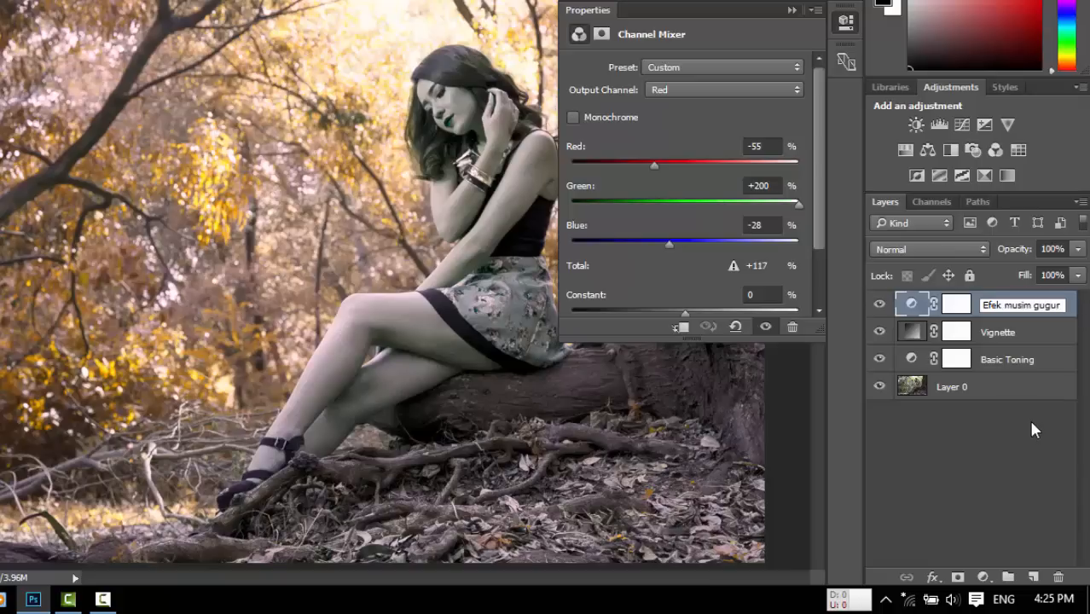
key(Return)
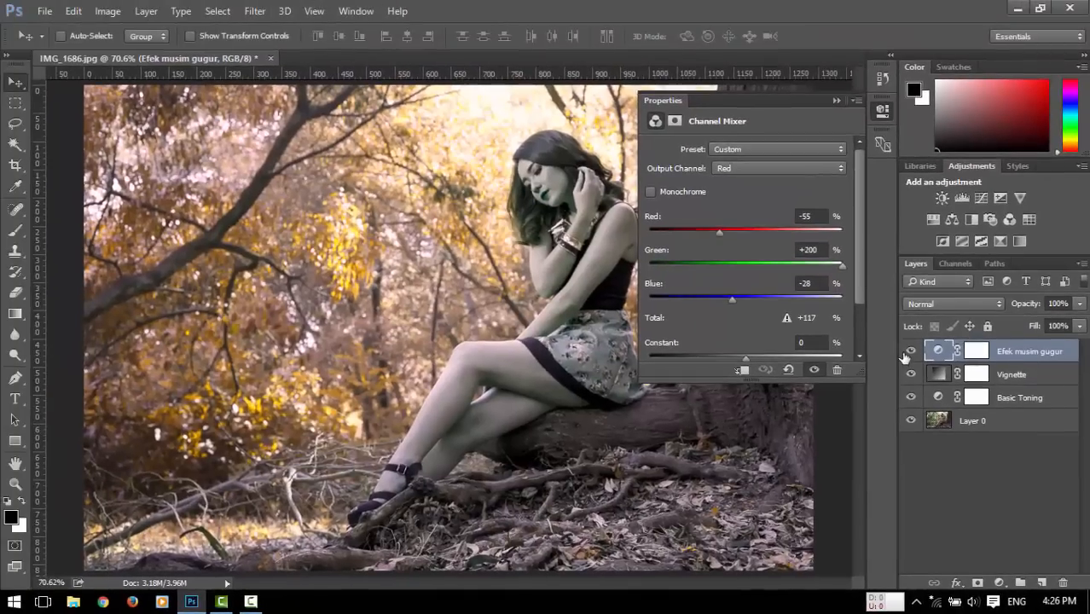
Compare the photo with and without the Efek musim gugur layer, leave it shown and collapse the adjustment's properties.
click(879, 306)
click(909, 352)
click(909, 351)
click(909, 352)
click(909, 352)
click(909, 352)
click(909, 352)
click(909, 351)
click(883, 109)
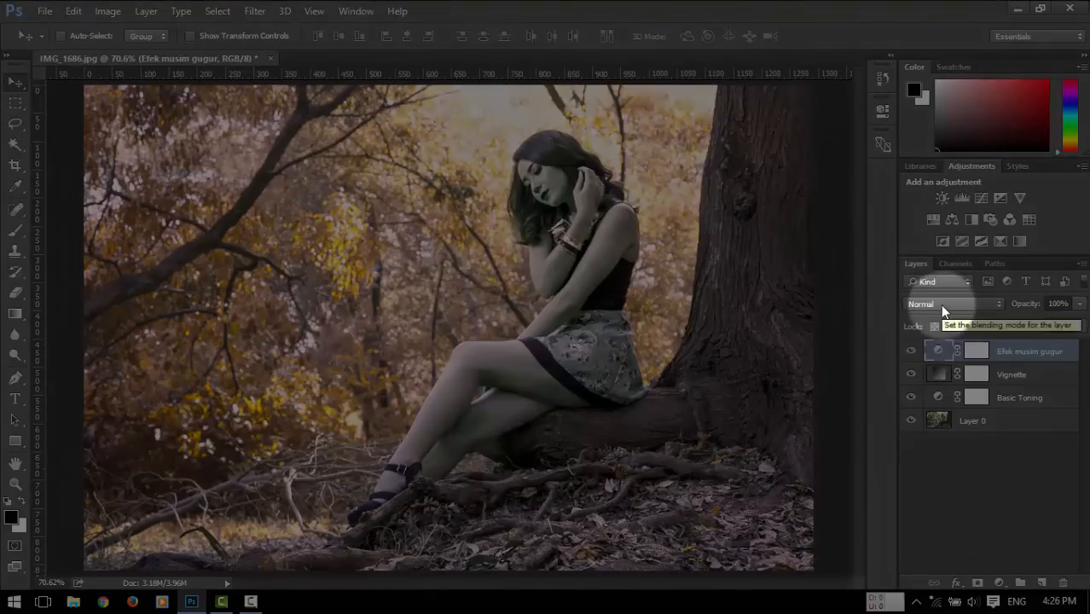
Set the Efek musim gugur layer's blending mode to Lighten and fine-tune its Channel Mixer to Red -50% with slightly less Blue.
click(940, 304)
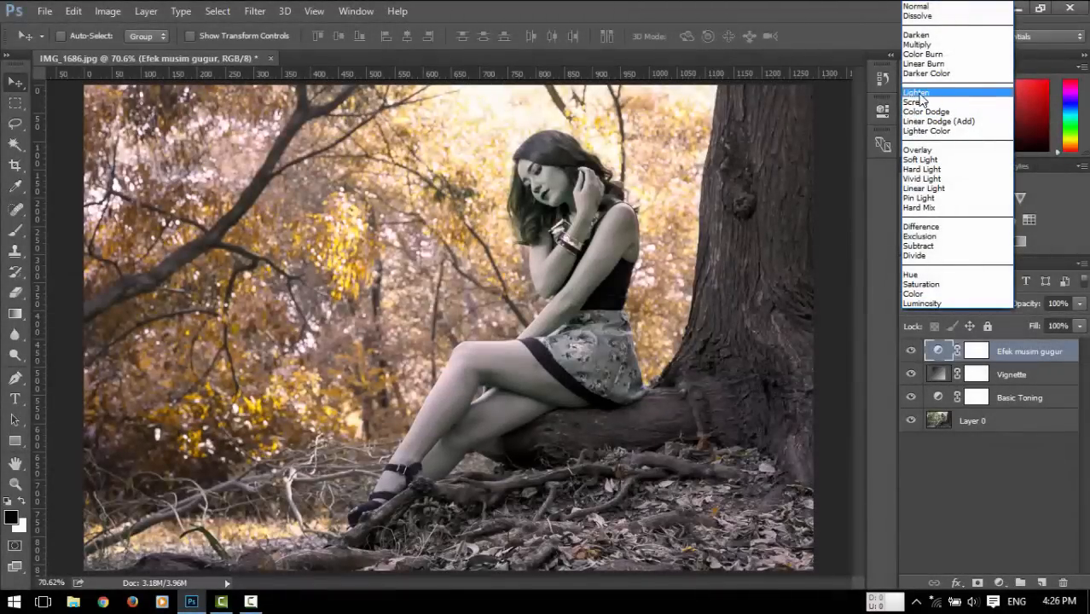
click(918, 95)
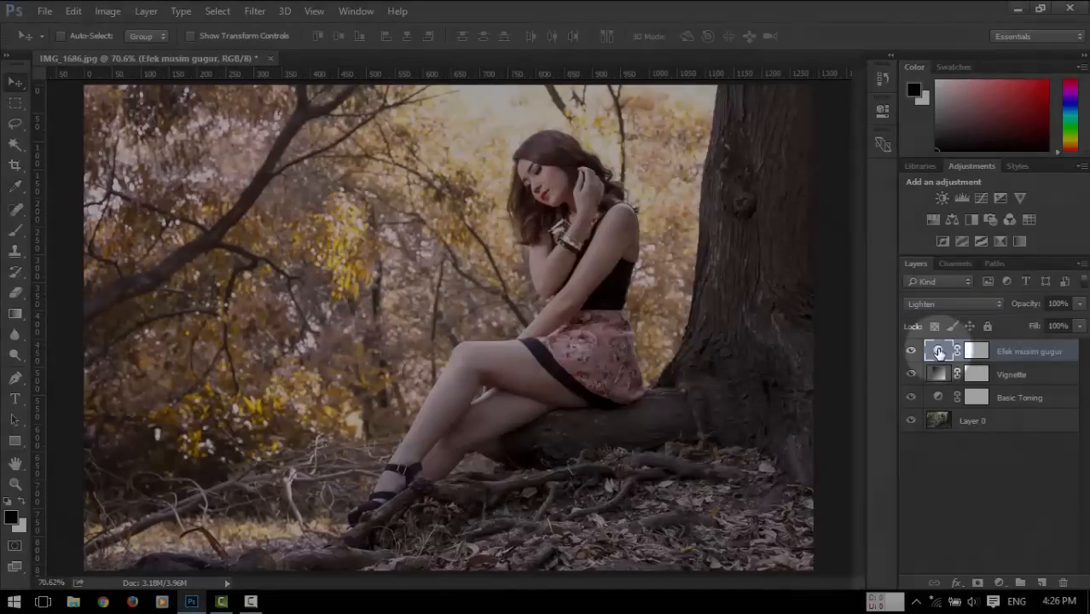
double_click(939, 353)
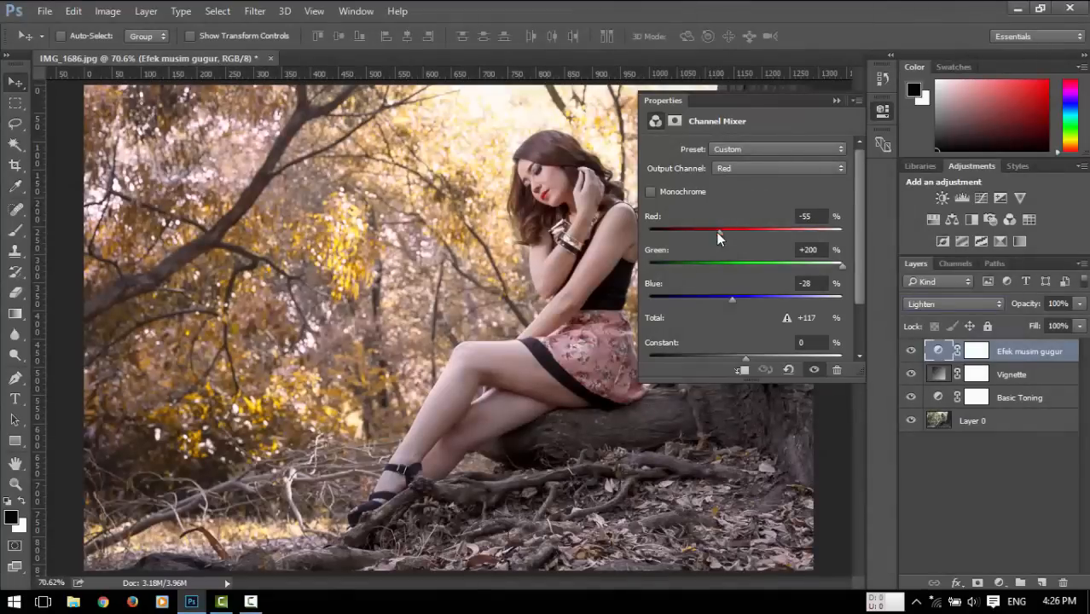
drag(720, 231, 721, 230)
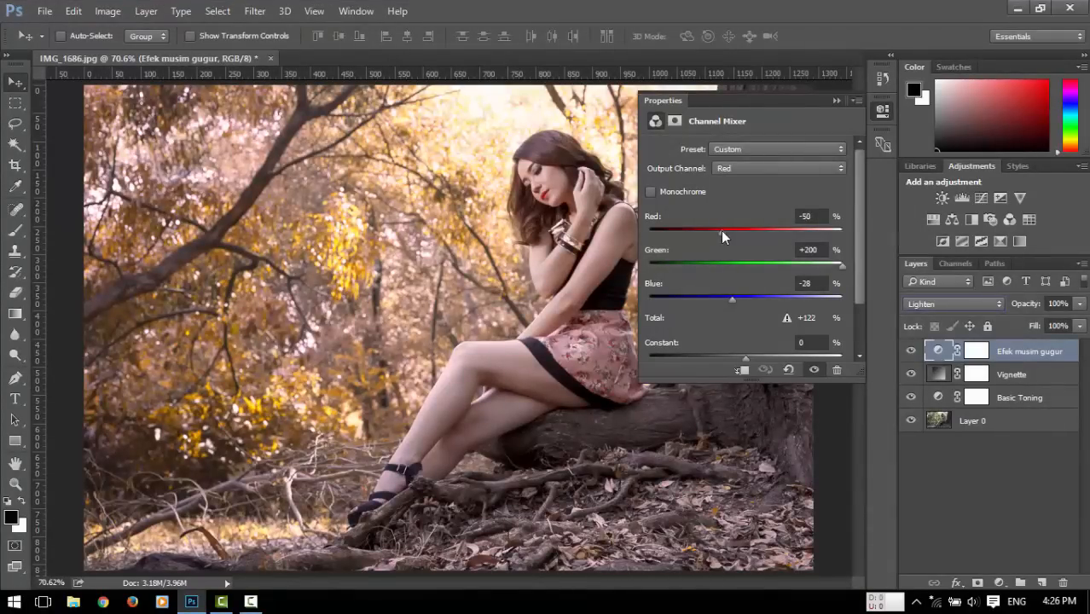
drag(734, 297, 730, 295)
click(883, 109)
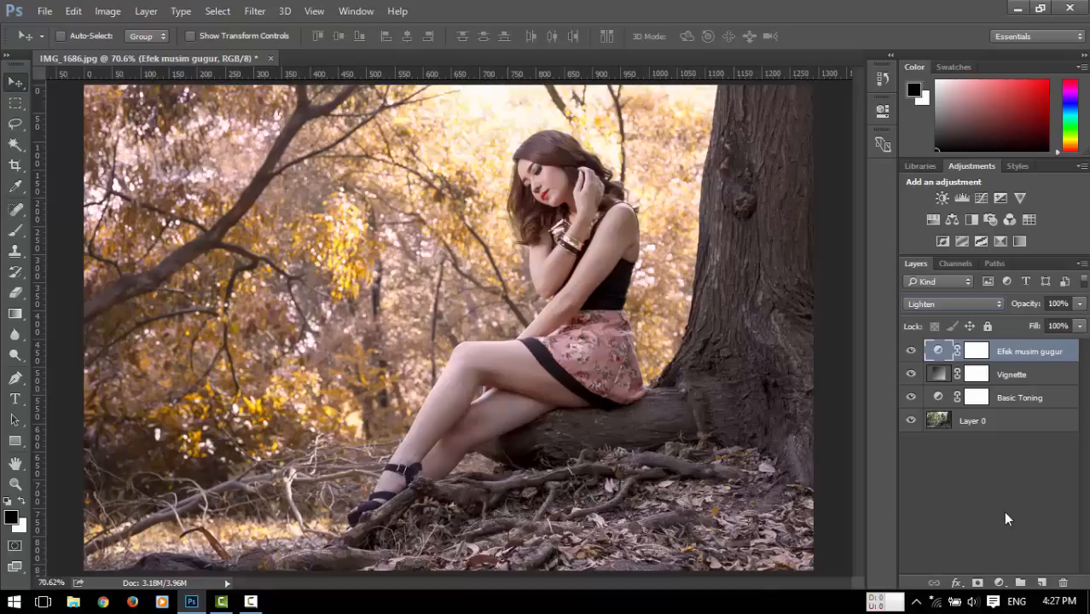
Add a Vibrance adjustment layer above Efek musim gugur with Vibrance at +100 and collapse its properties.
click(1000, 582)
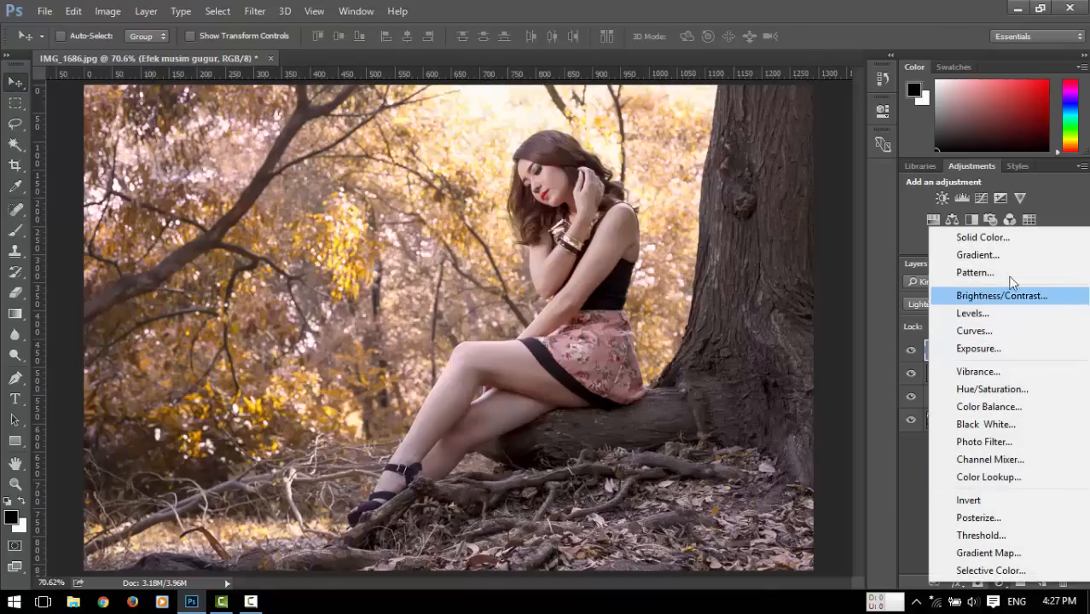
click(1005, 372)
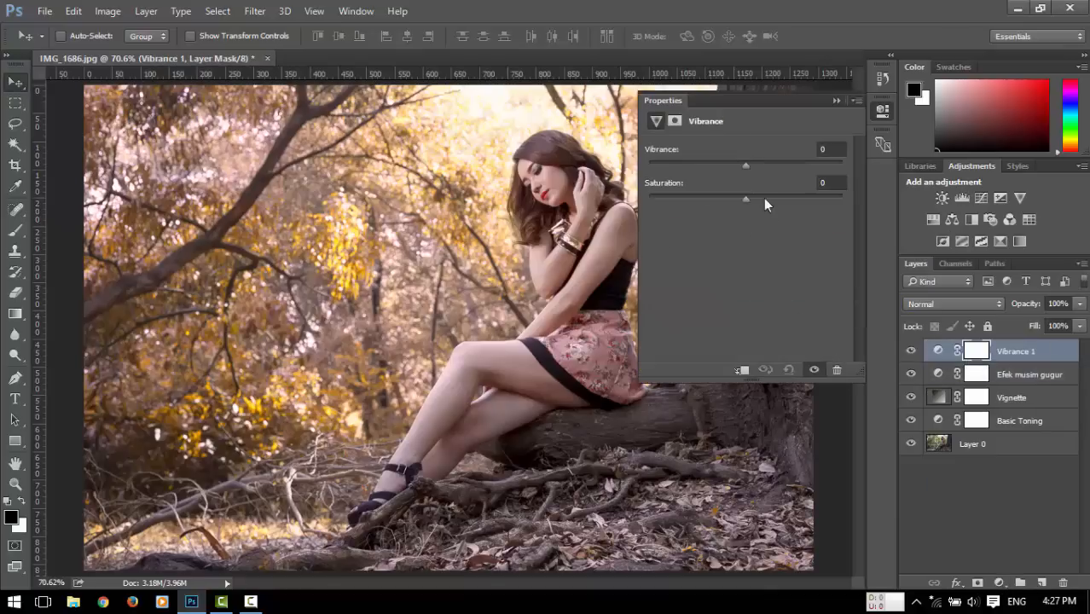
drag(744, 164, 920, 170)
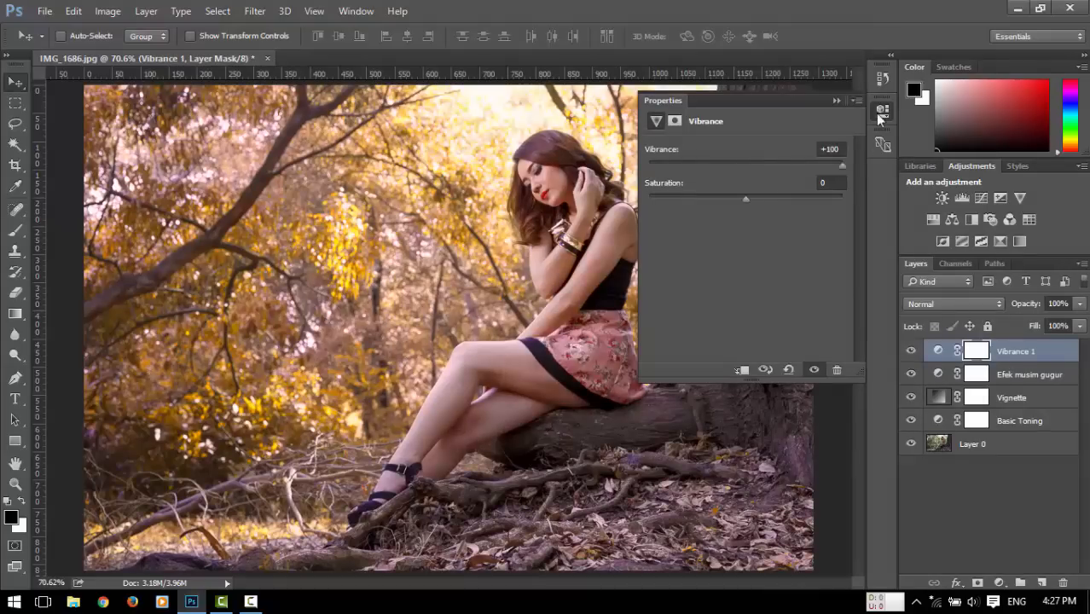
click(882, 111)
Compare the photo with and without the Vibrance layer by toggling its visibility, leaving it shown.
click(910, 351)
click(909, 351)
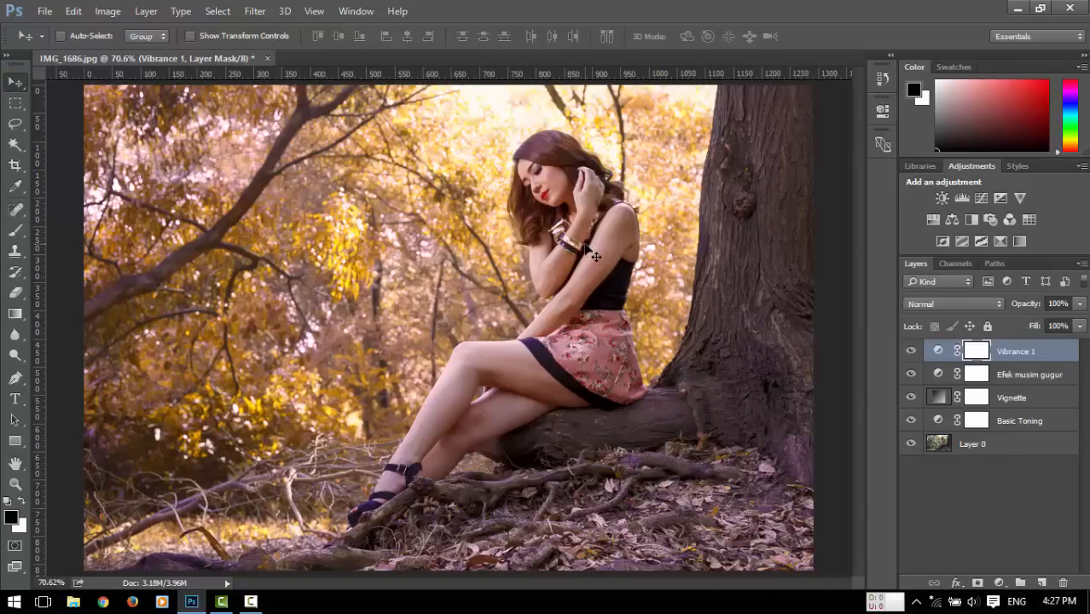
click(970, 490)
Rename the Vibrance layer as Color Pop Out and deselect it.
double_click(1017, 352)
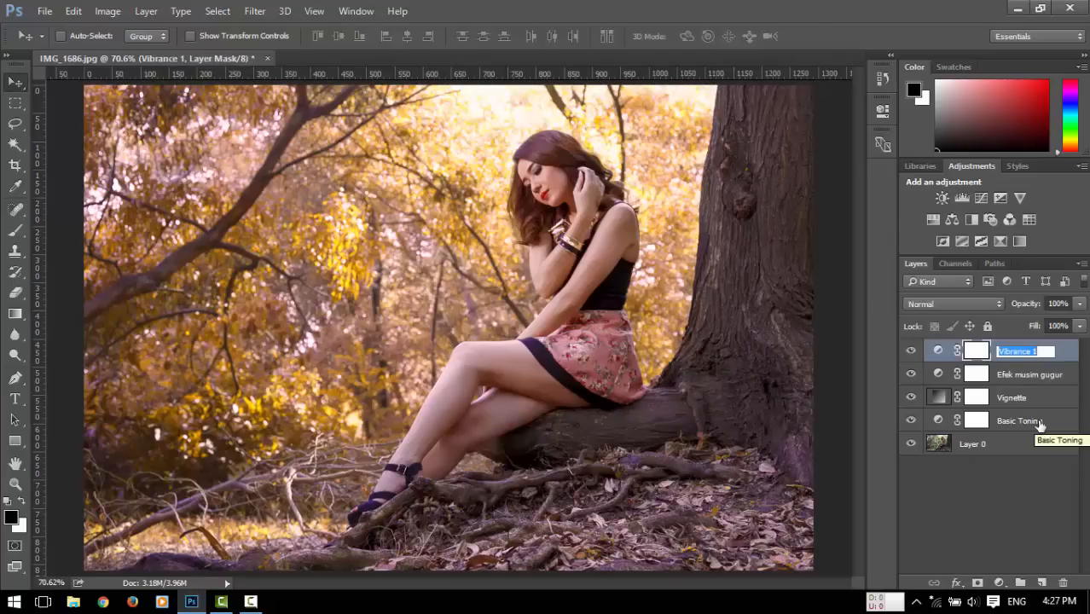
text(Color)
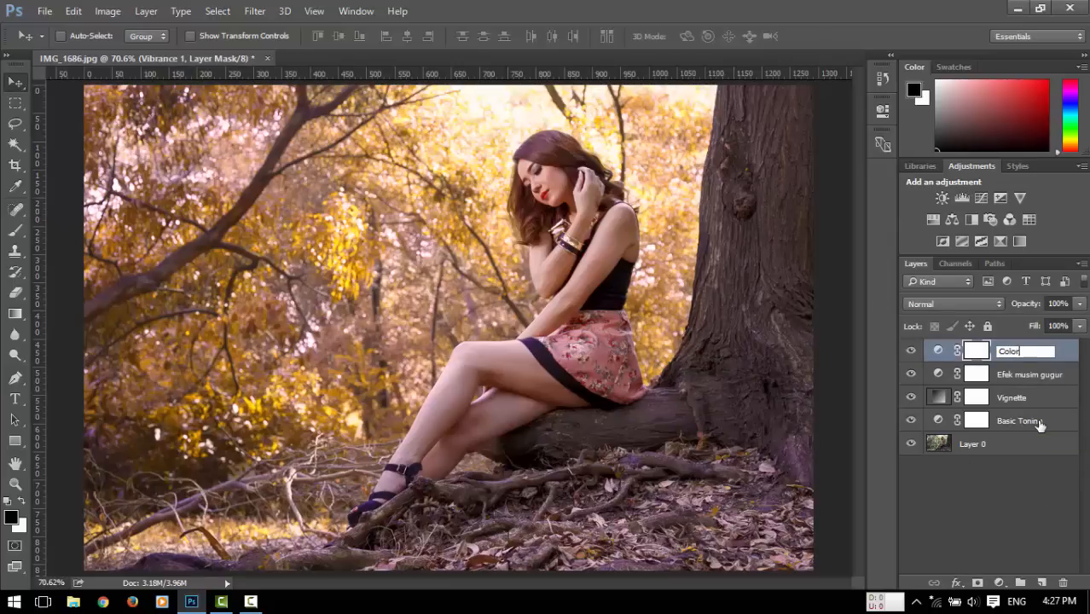
text( Pop Out)
key(Return)
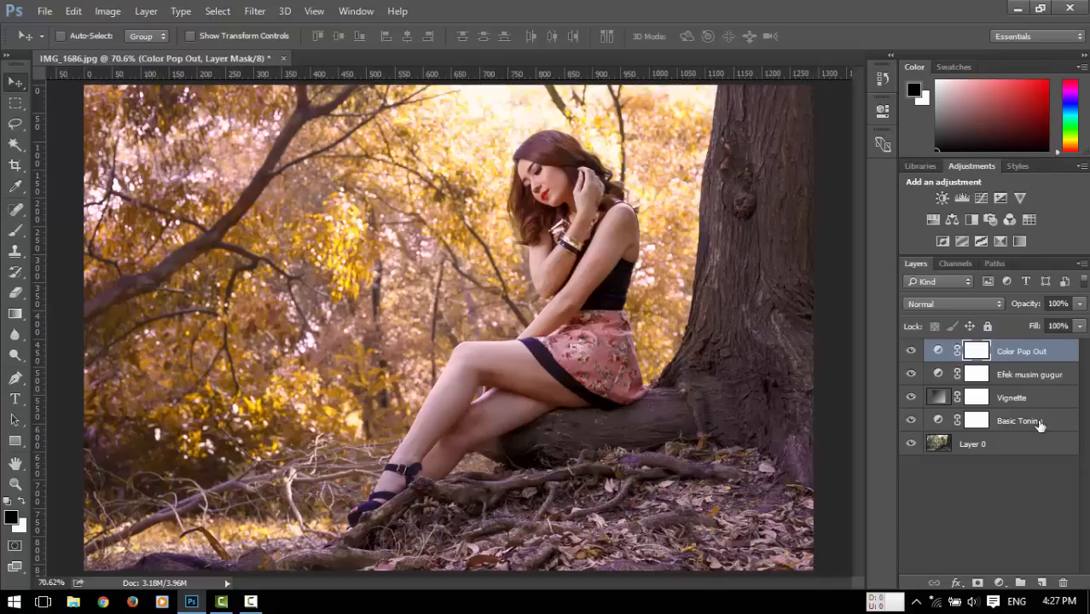
click(1014, 510)
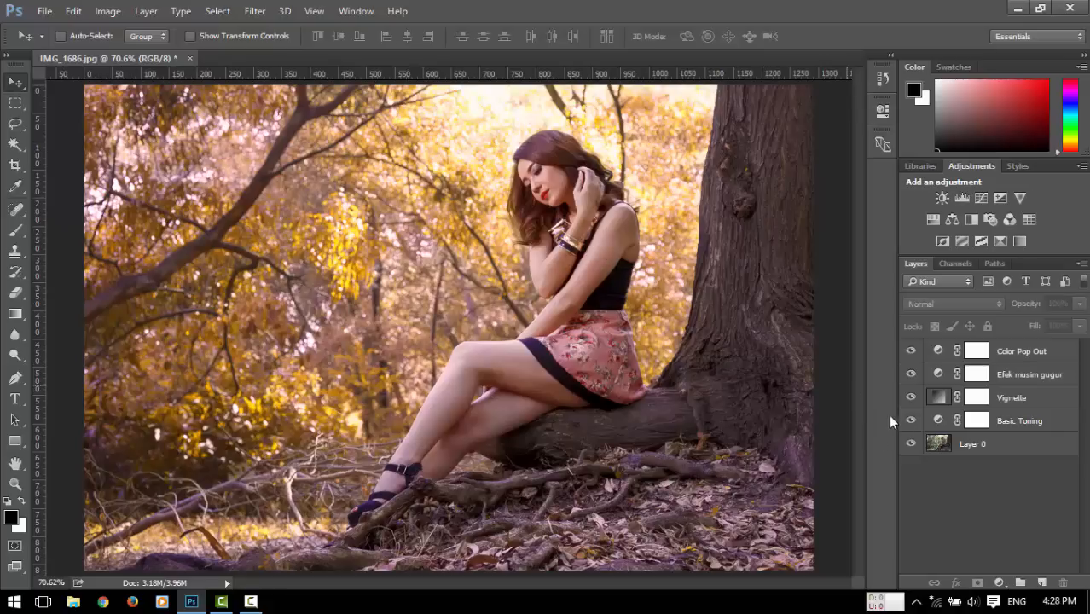
Add a Color Balance adjustment layer on top and set its Shadows to Cyan-Red +29 with a slight shift toward Yellow.
click(999, 582)
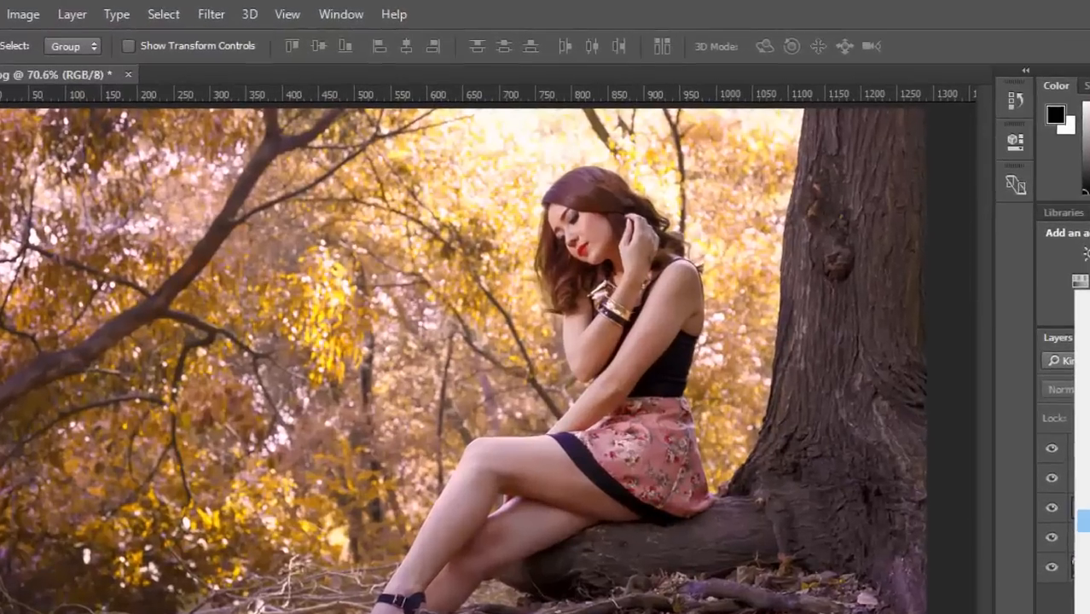
click(1084, 521)
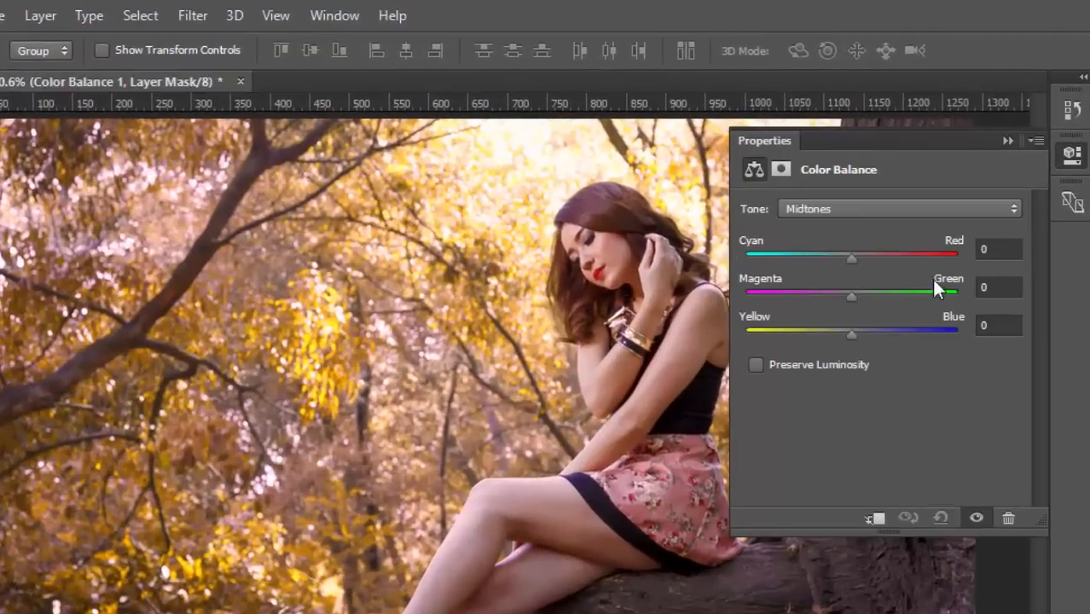
click(869, 209)
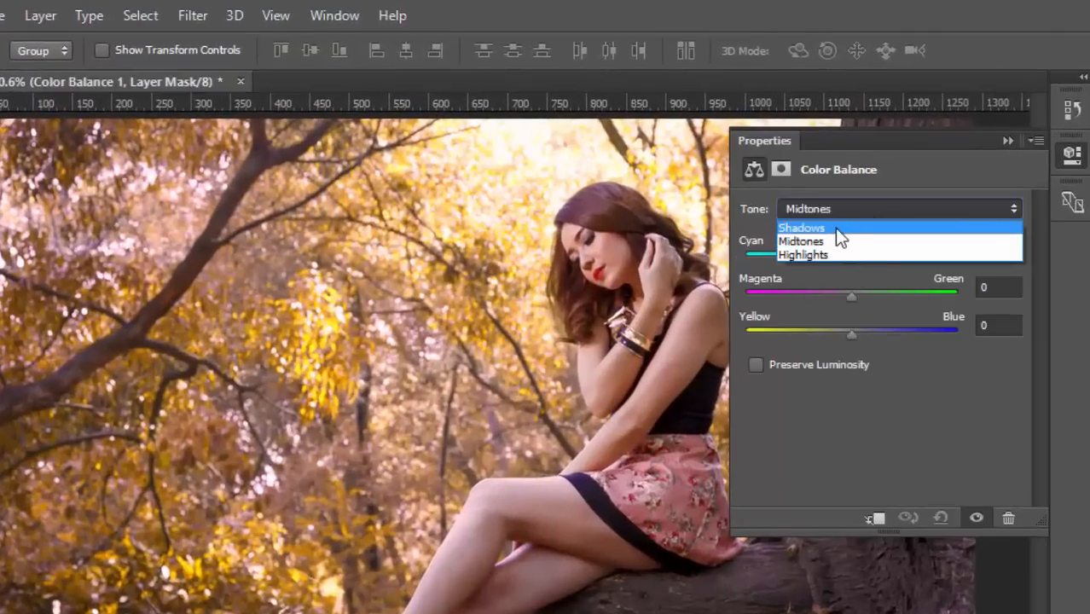
click(834, 226)
drag(851, 258, 882, 266)
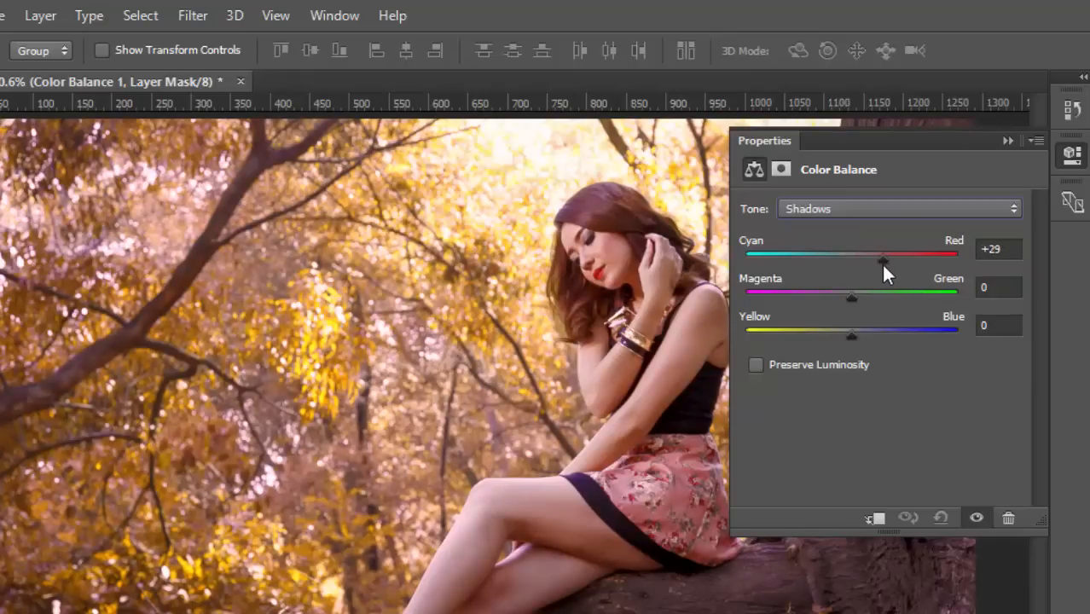
drag(848, 330, 842, 333)
Set the Color Balance Highlights to Cyan-Red -11 and Yellow-Blue -8, then collapse the adjustment's properties.
click(851, 209)
click(845, 254)
drag(847, 258, 839, 258)
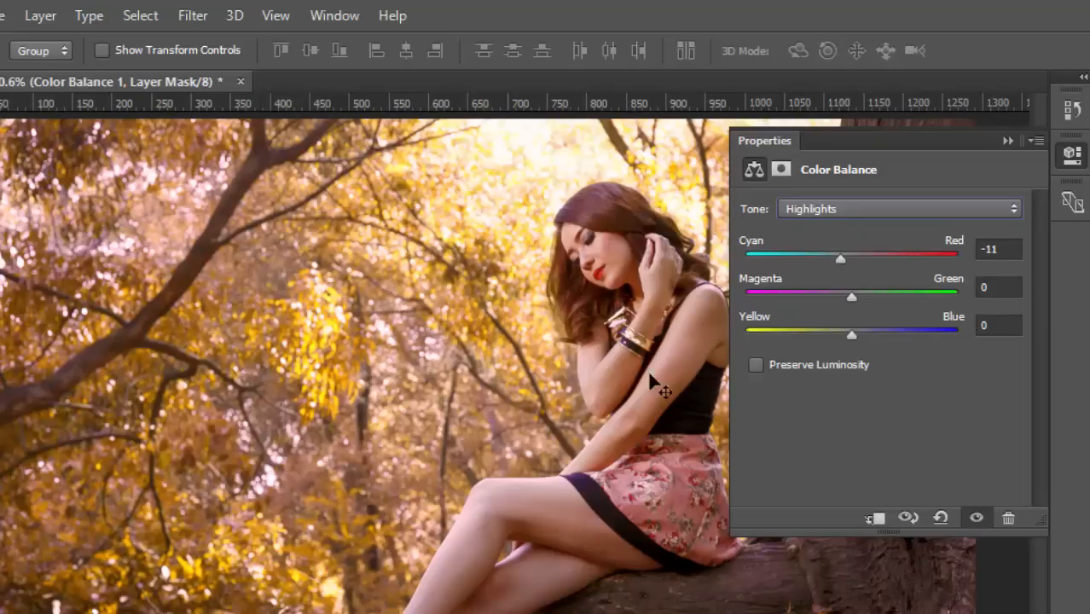
drag(851, 334, 841, 334)
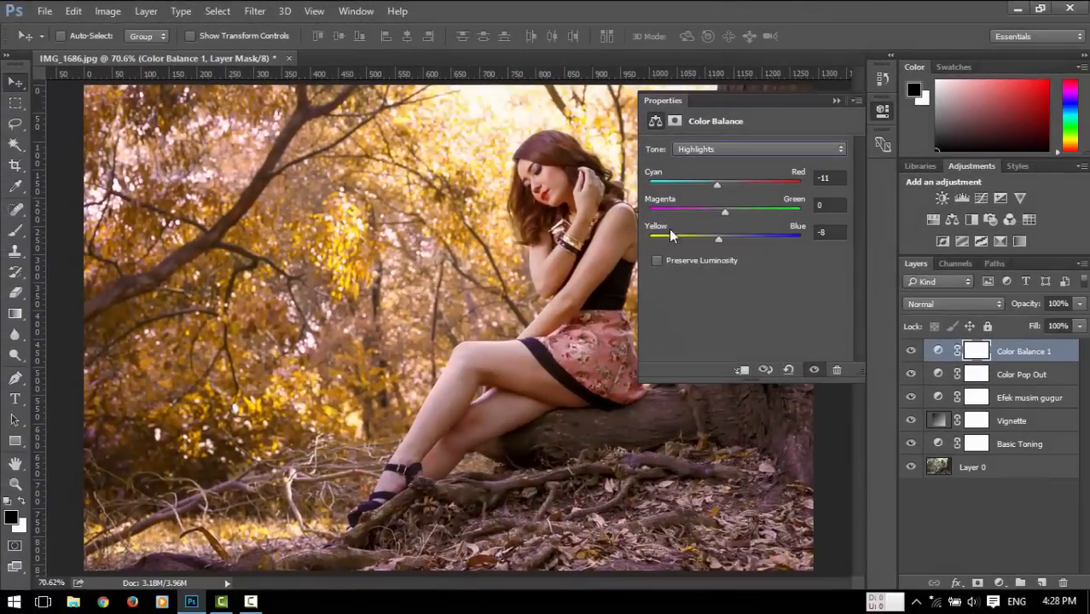
click(883, 111)
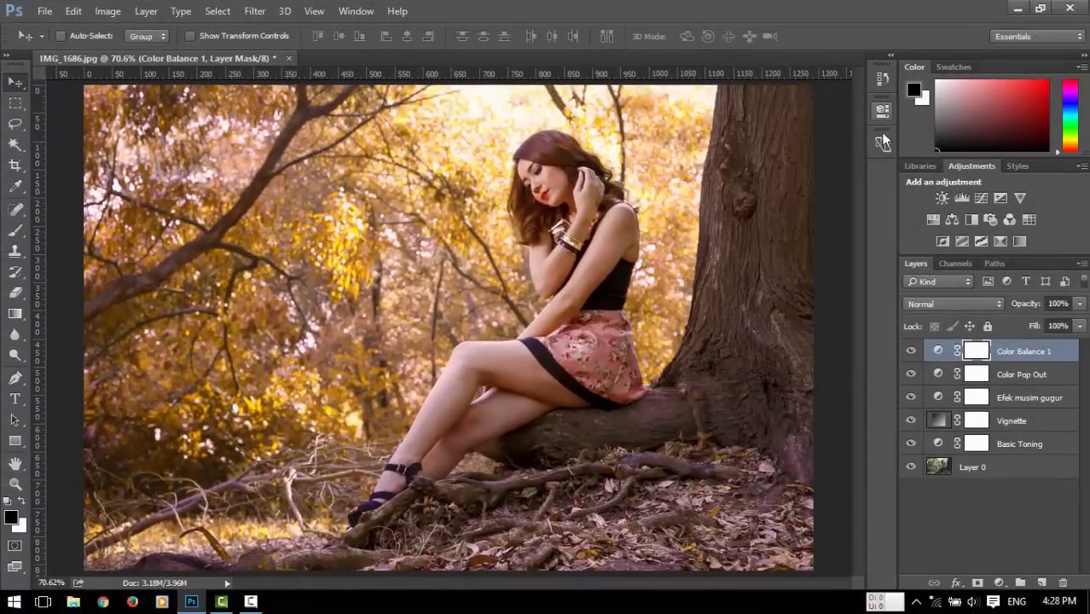
Rename the Color Balance layer as Color Tone.
double_click(1017, 353)
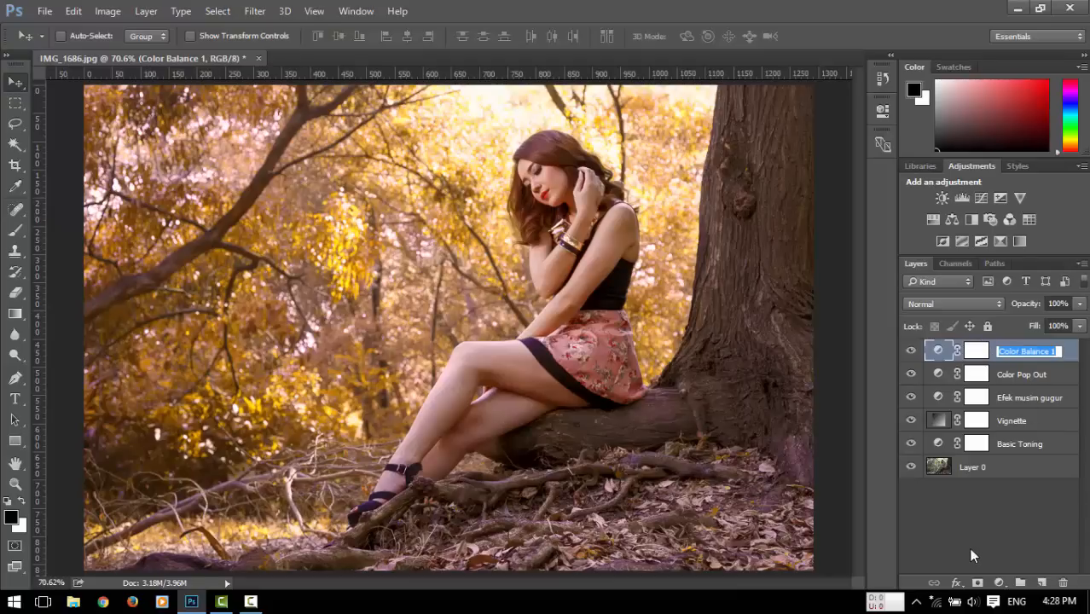
text(Color Tone)
key(Return)
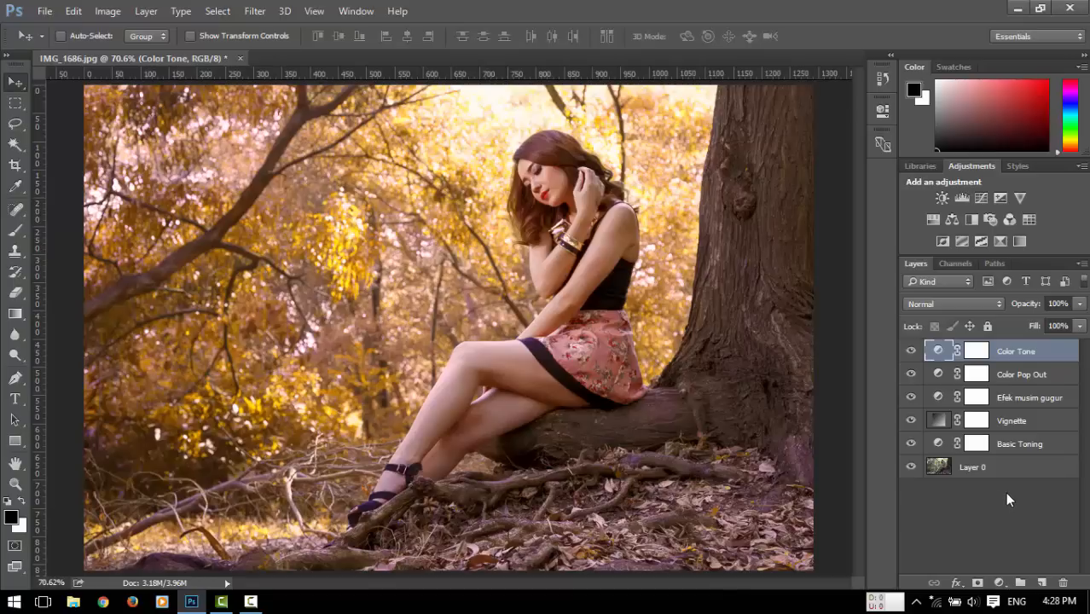
Add a Solid Color fill layer above Color Tone in the dark grey #181818.
click(1000, 583)
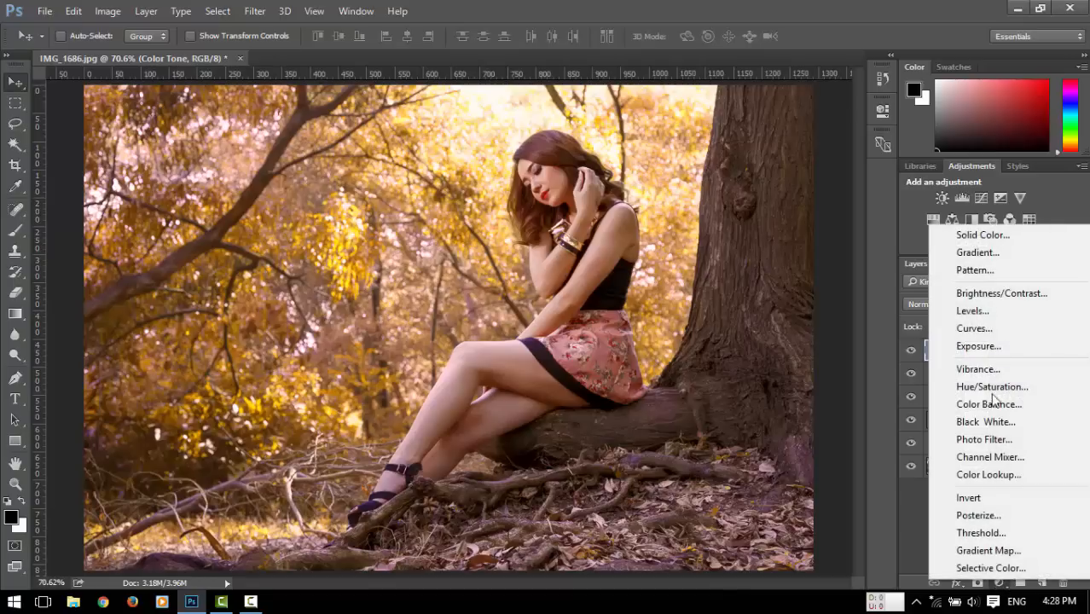
click(992, 242)
drag(764, 319, 607, 362)
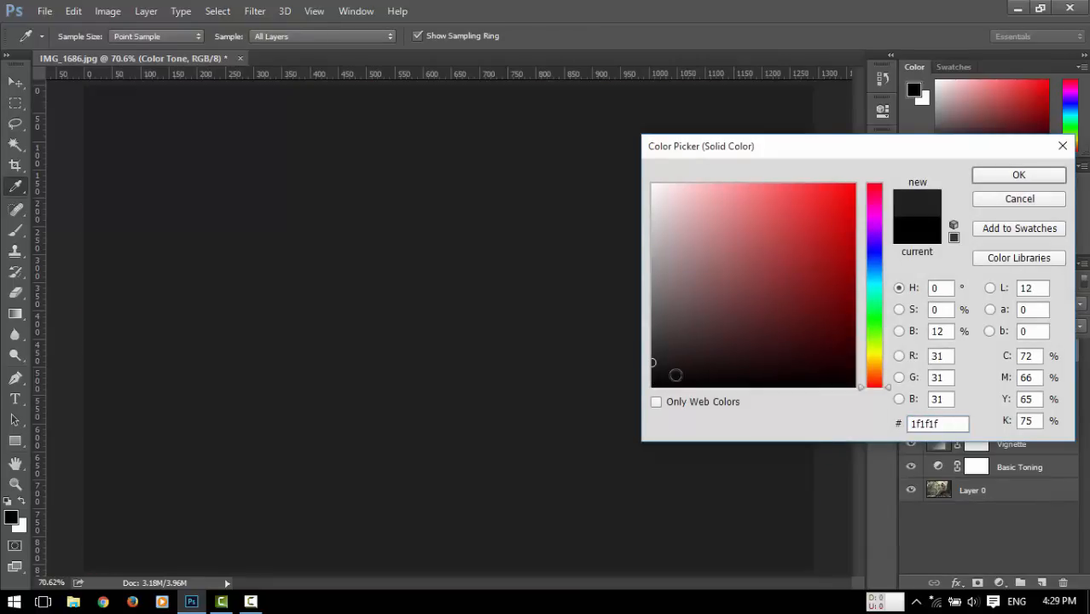
click(652, 368)
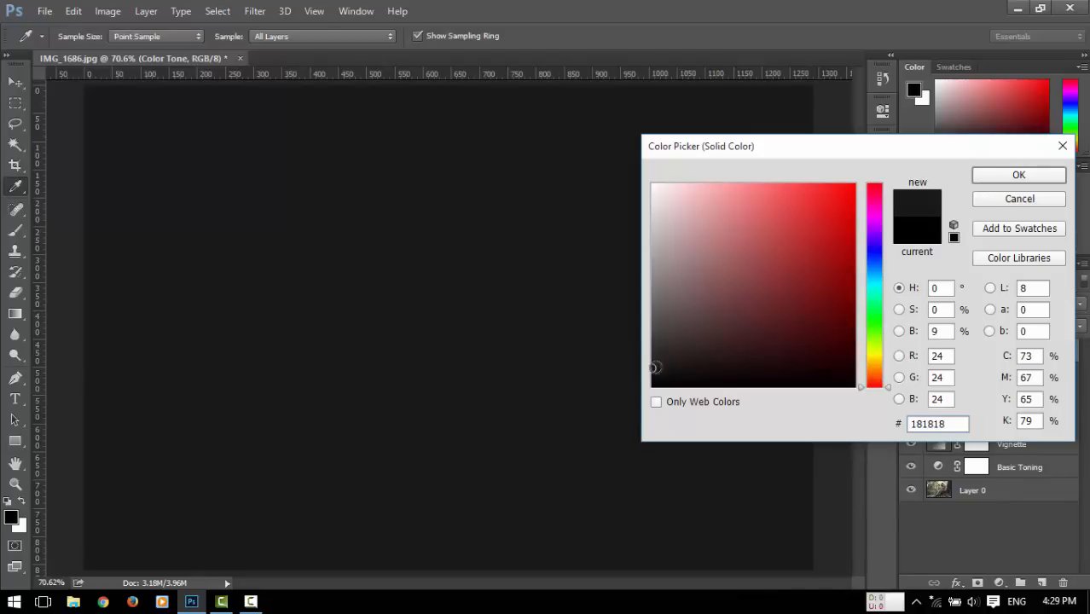
click(998, 175)
Rename the solid color fill layer as Efek Haze and set its blending mode to Exclusion.
double_click(1007, 354)
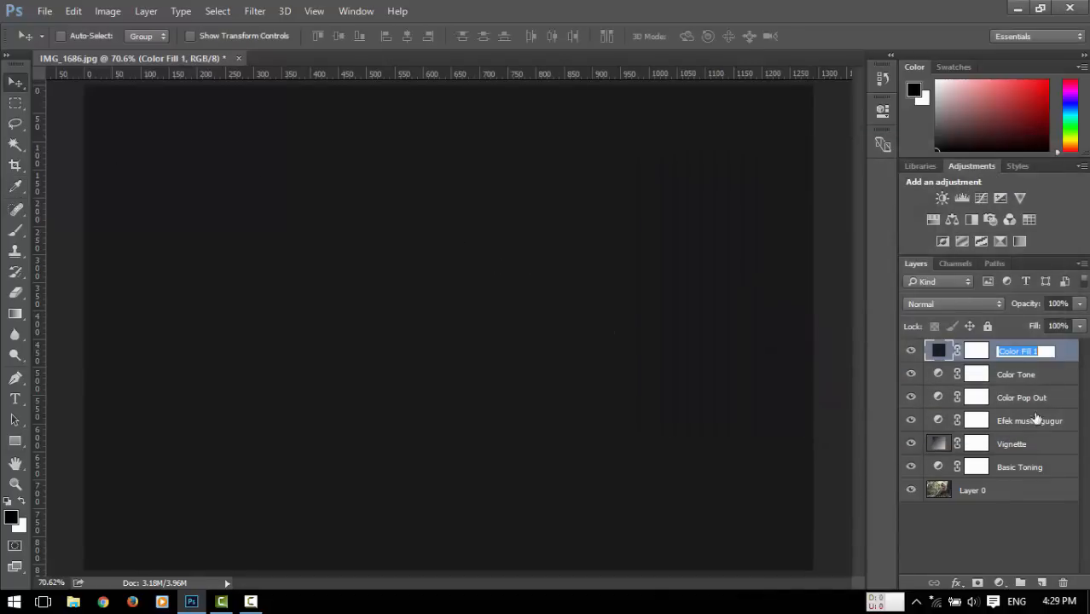
text(Efek Haze)
key(Return)
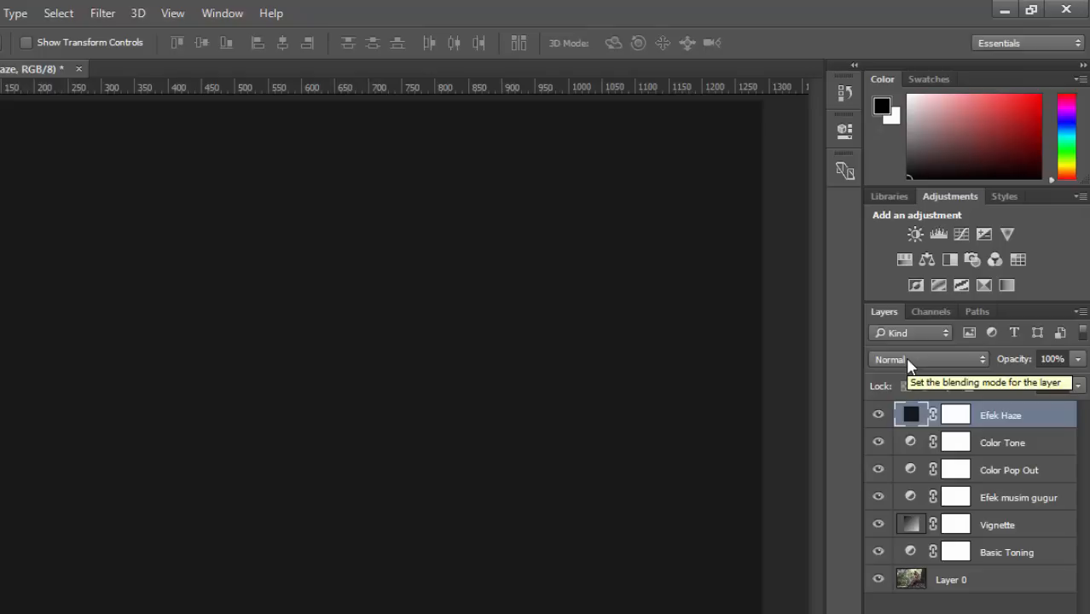
click(908, 363)
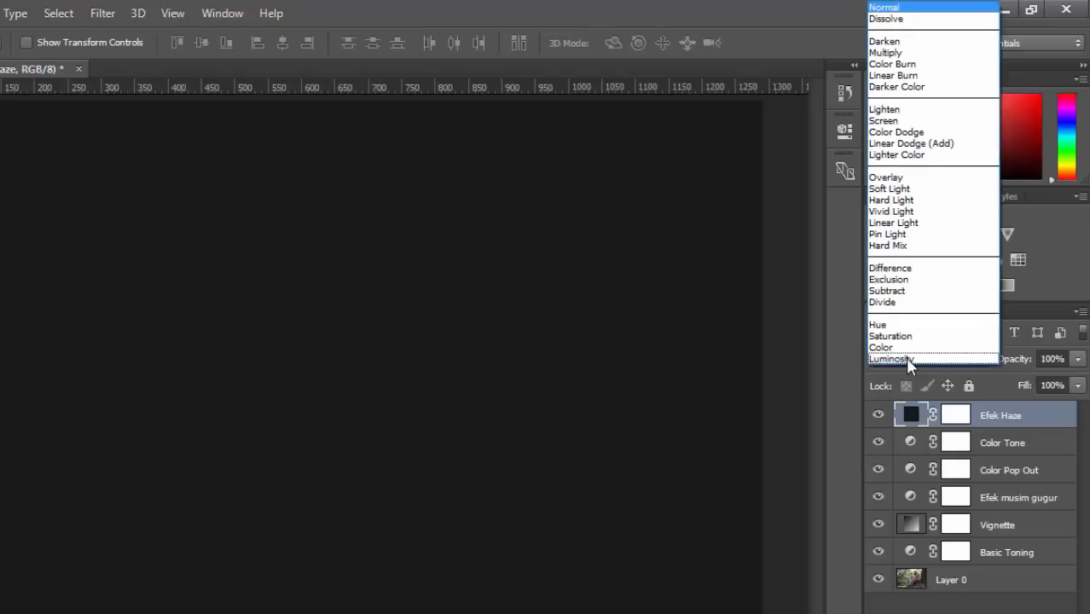
click(915, 280)
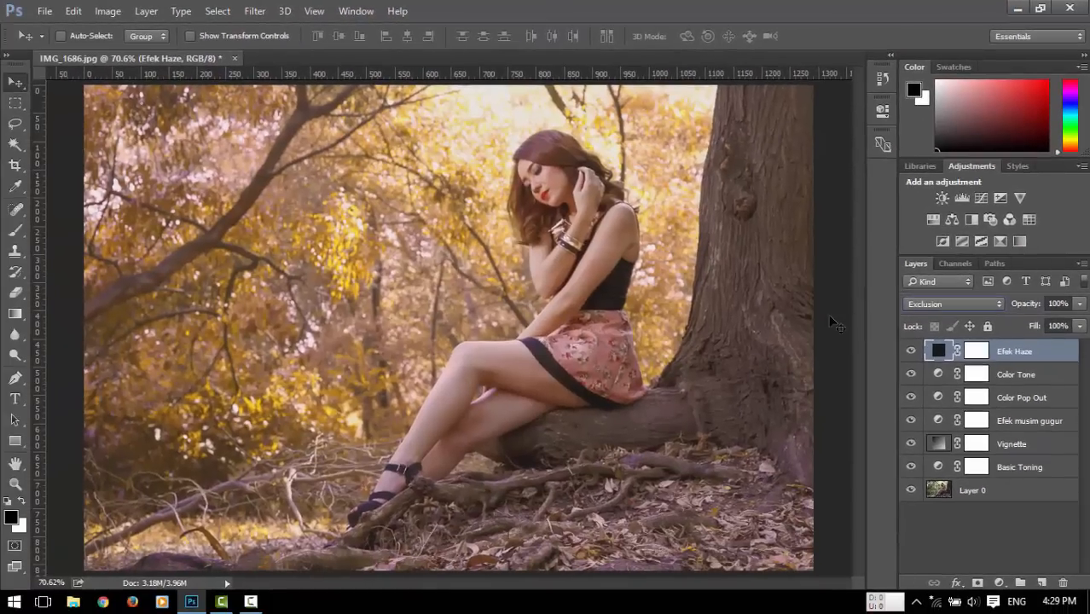
Try lighter and darker greys for the Efek Haze fill and set its color to #242323.
double_click(940, 351)
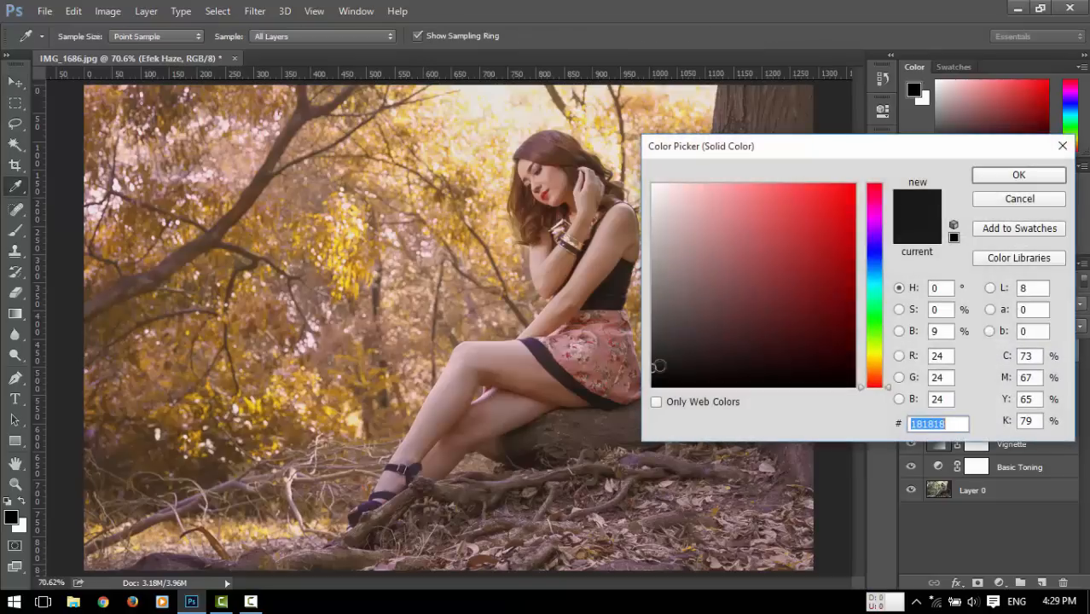
drag(654, 368, 647, 343)
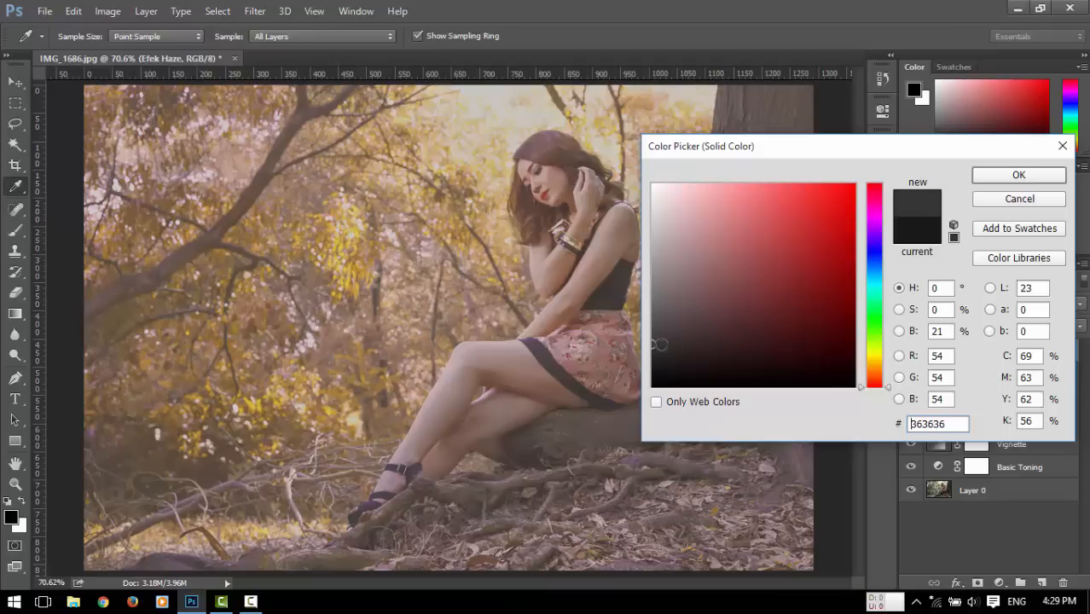
drag(654, 344, 651, 377)
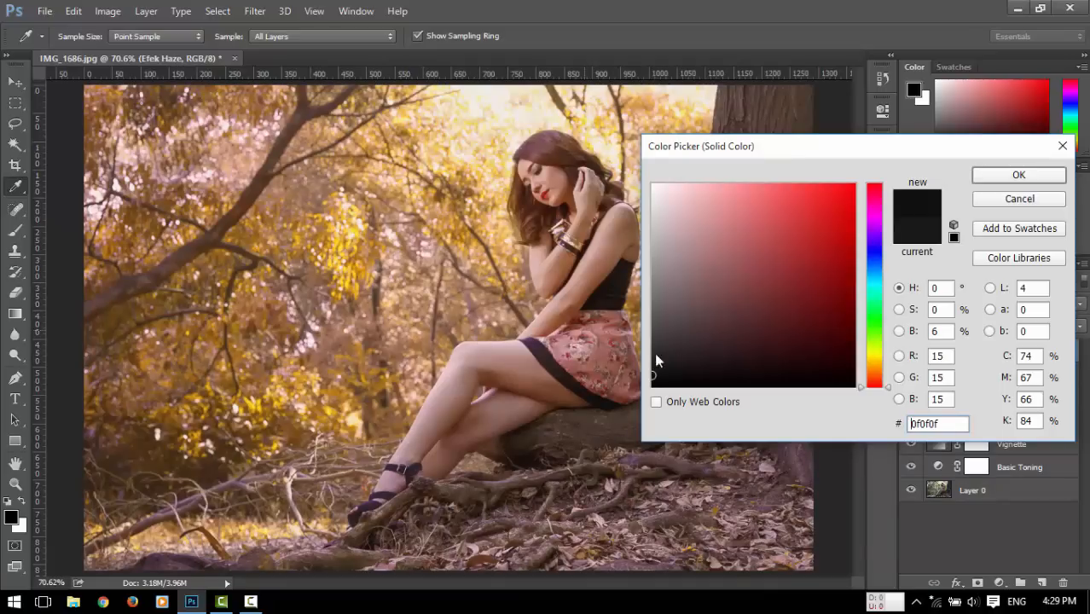
drag(652, 376, 655, 358)
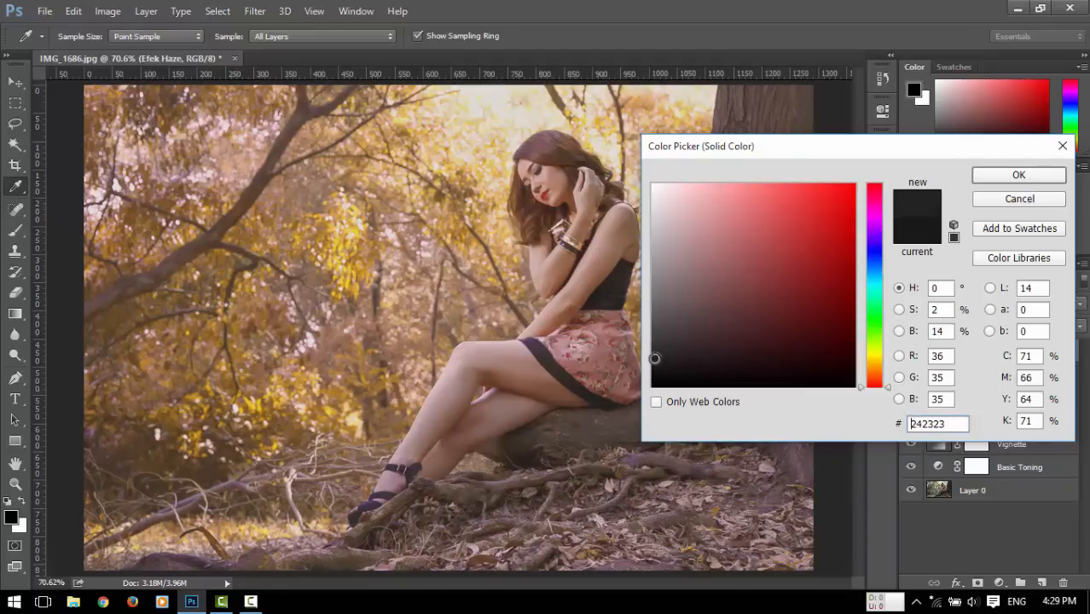
click(1015, 176)
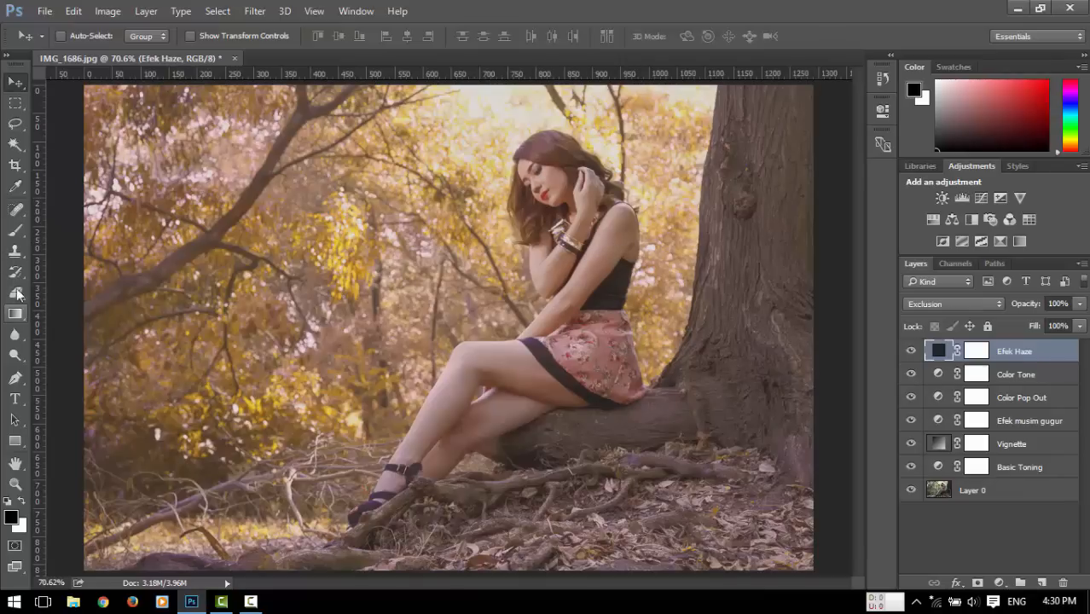
Paint black over the woman's face and upper body on the Efek Haze mask with a soft 182 px brush at 14% opacity.
click(14, 233)
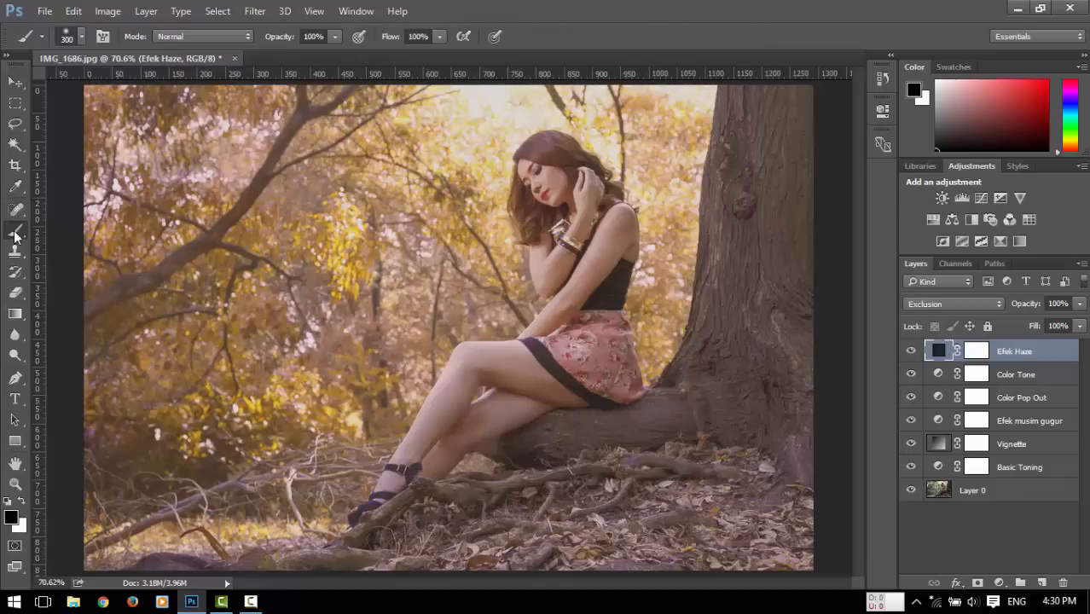
click(972, 354)
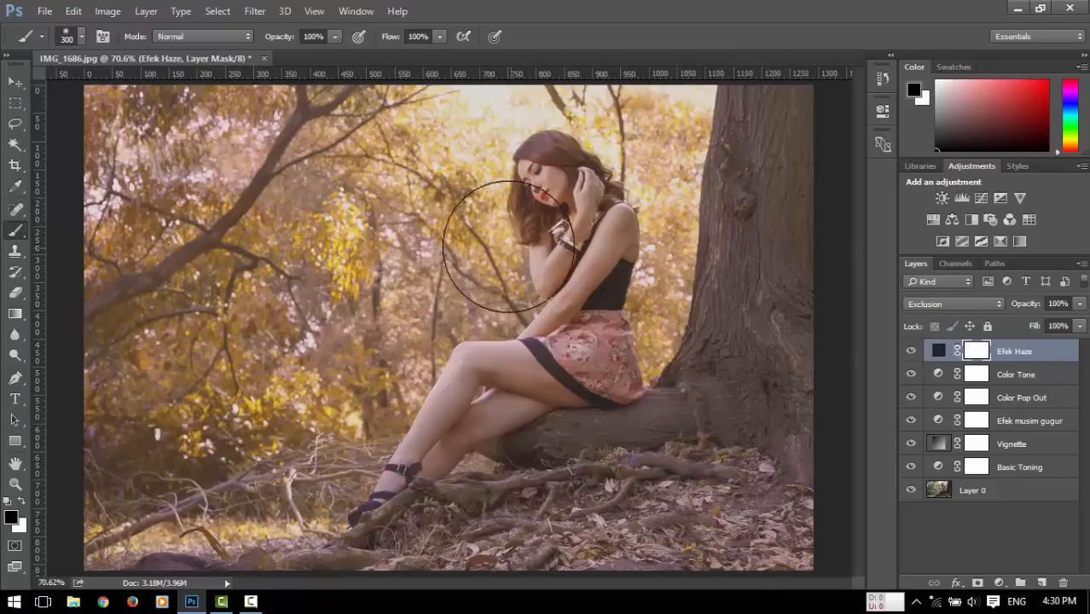
right_click(442, 232)
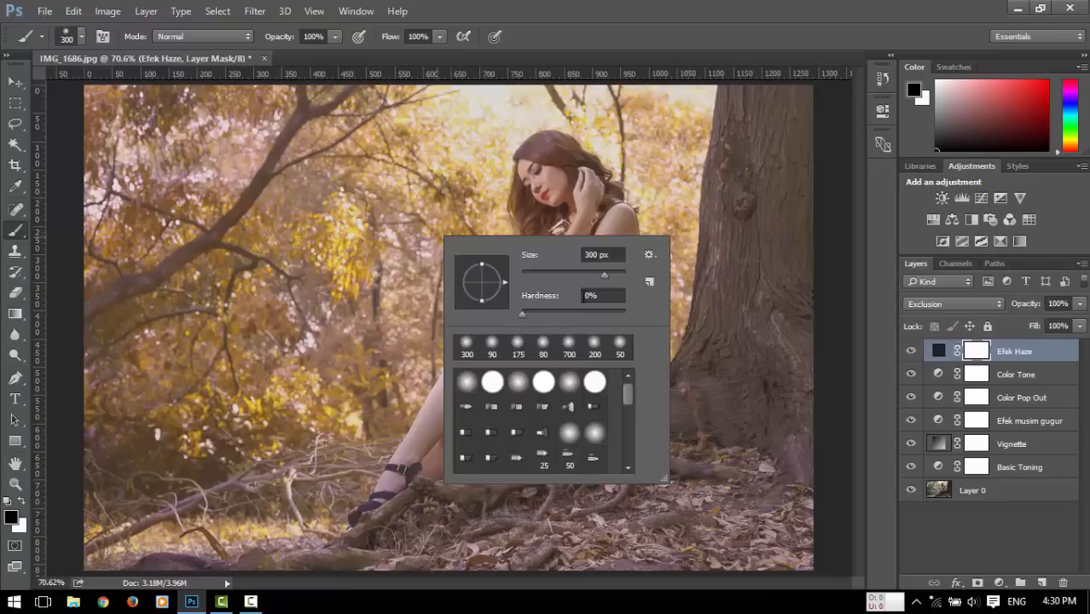
mouse_move(559, 275)
mouse_down()
mouse_move(545, 273)
mouse_move(605, 274)
mouse_up()
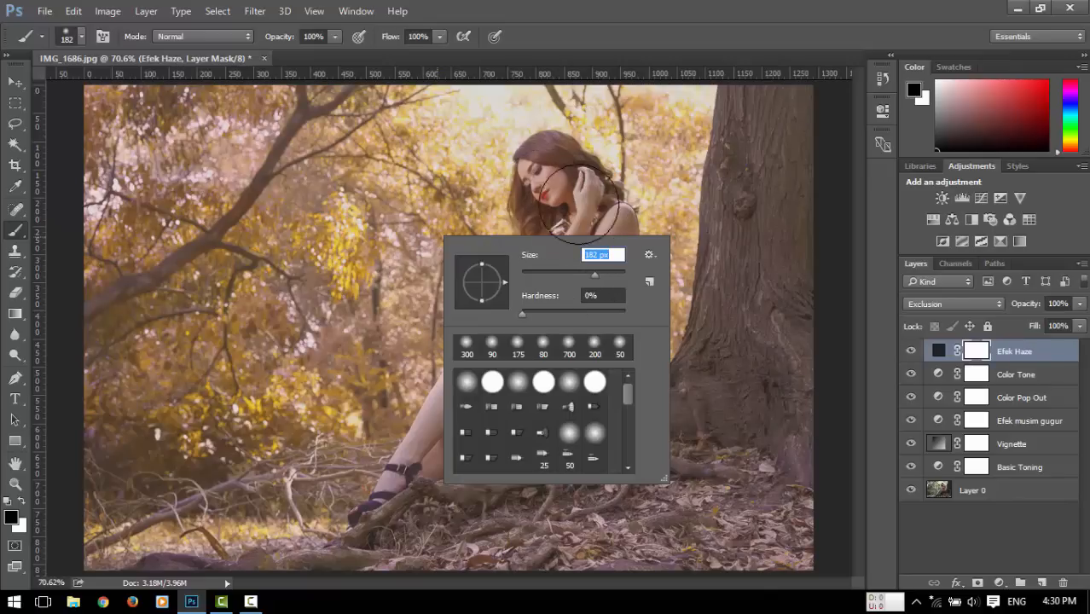
click(656, 19)
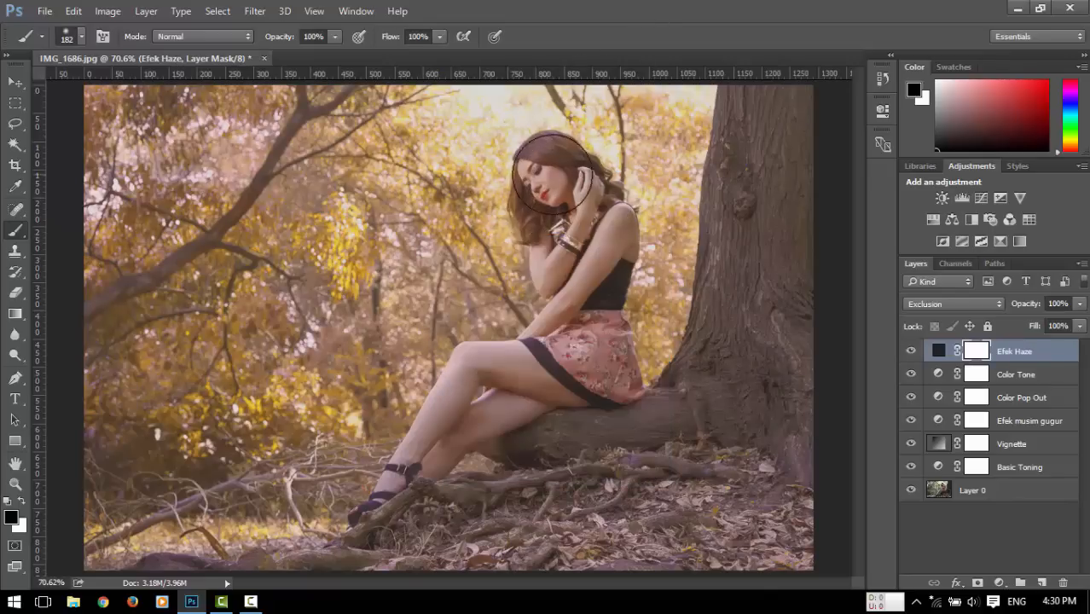
click(334, 37)
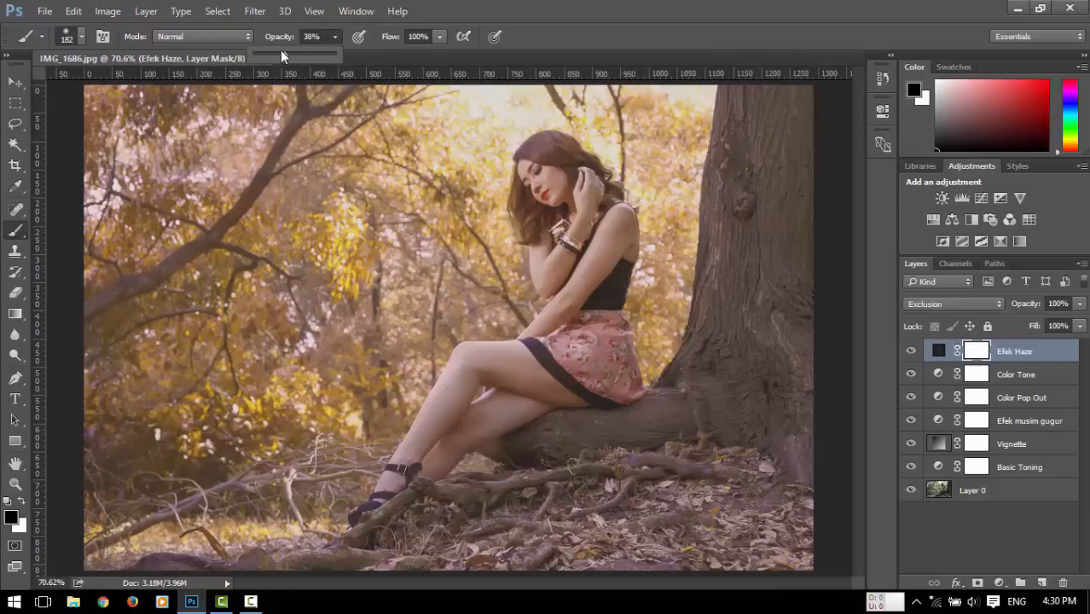
click(608, 9)
mouse_move(541, 162)
mouse_down()
mouse_move(557, 300)
mouse_move(555, 207)
mouse_move(603, 258)
mouse_up()
mouse_move(599, 297)
mouse_down()
mouse_move(574, 341)
mouse_move(486, 402)
mouse_move(549, 382)
mouse_move(563, 310)
mouse_move(533, 177)
mouse_move(594, 254)
mouse_move(576, 196)
mouse_move(548, 167)
mouse_move(563, 273)
mouse_move(542, 168)
mouse_up()
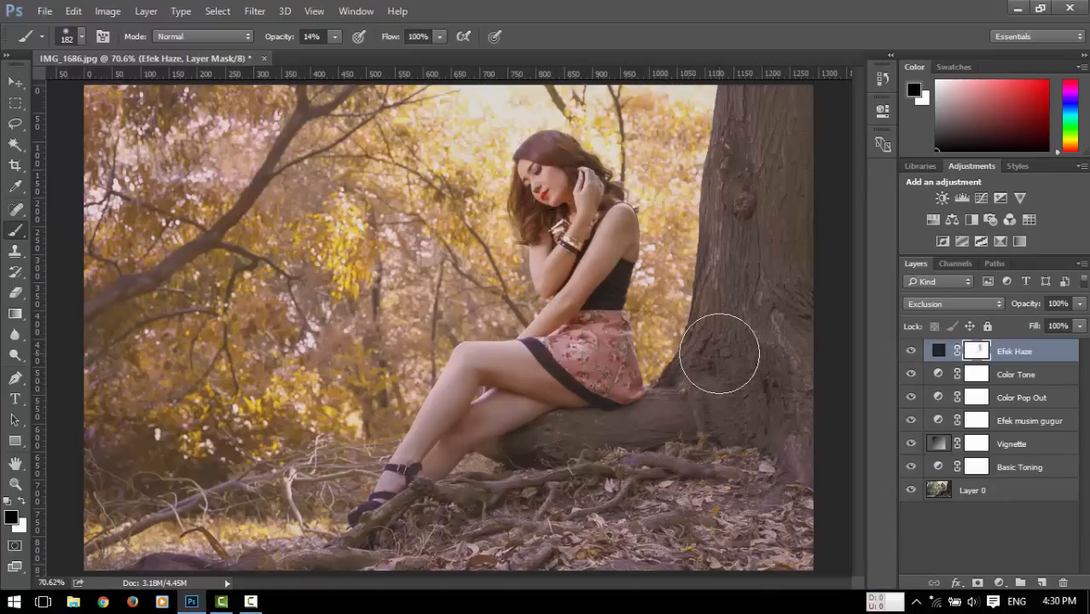
Add a Curves adjustment above Efek Haze, raising the Blue channel's black point, lowering its white point slightly and adding a highlight point.
click(940, 353)
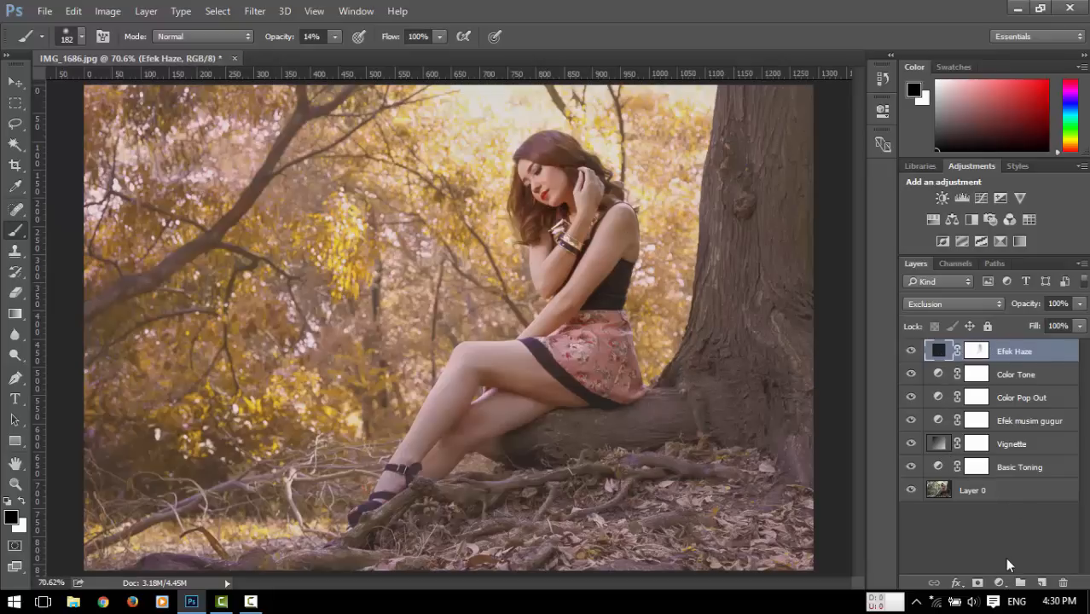
click(999, 582)
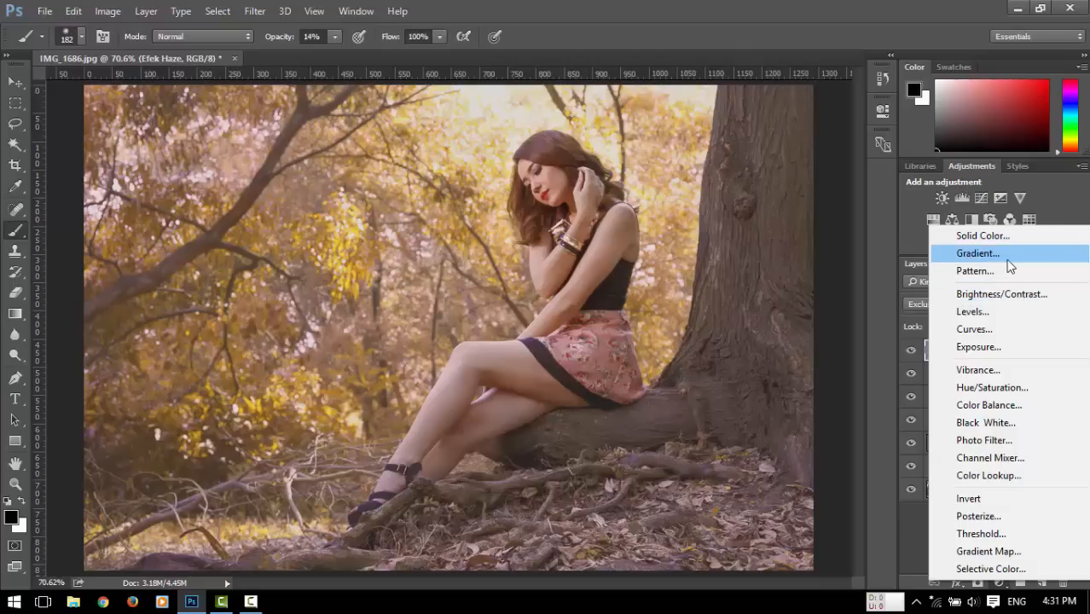
click(989, 332)
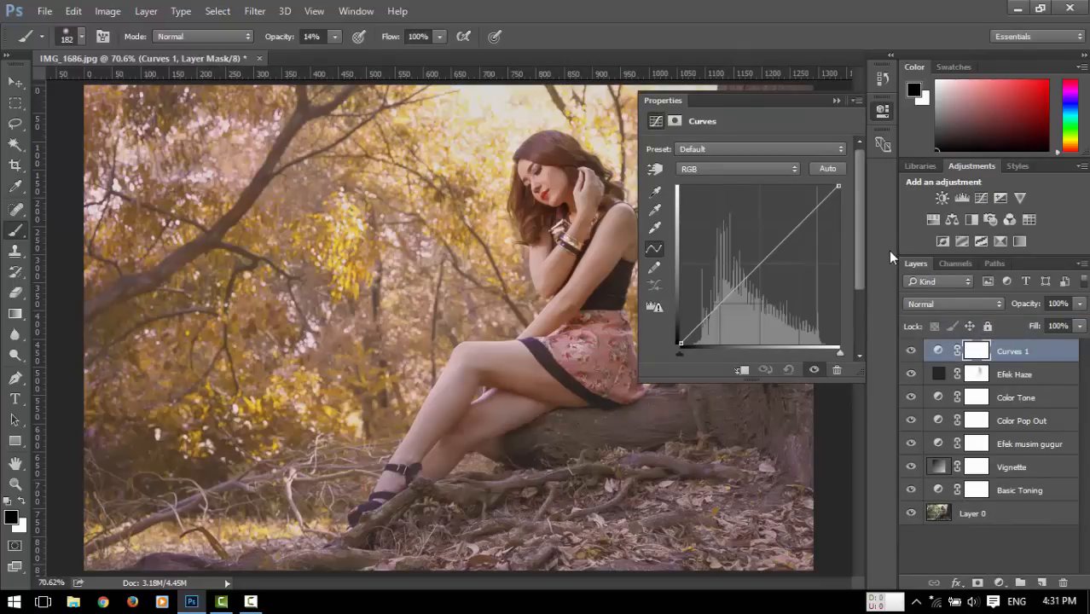
click(699, 168)
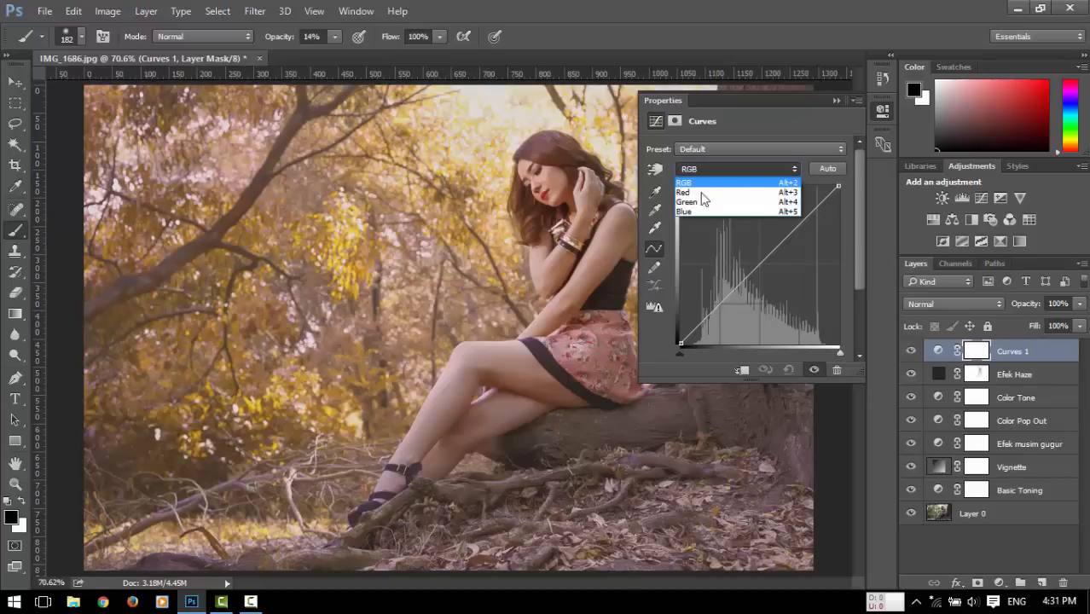
click(701, 210)
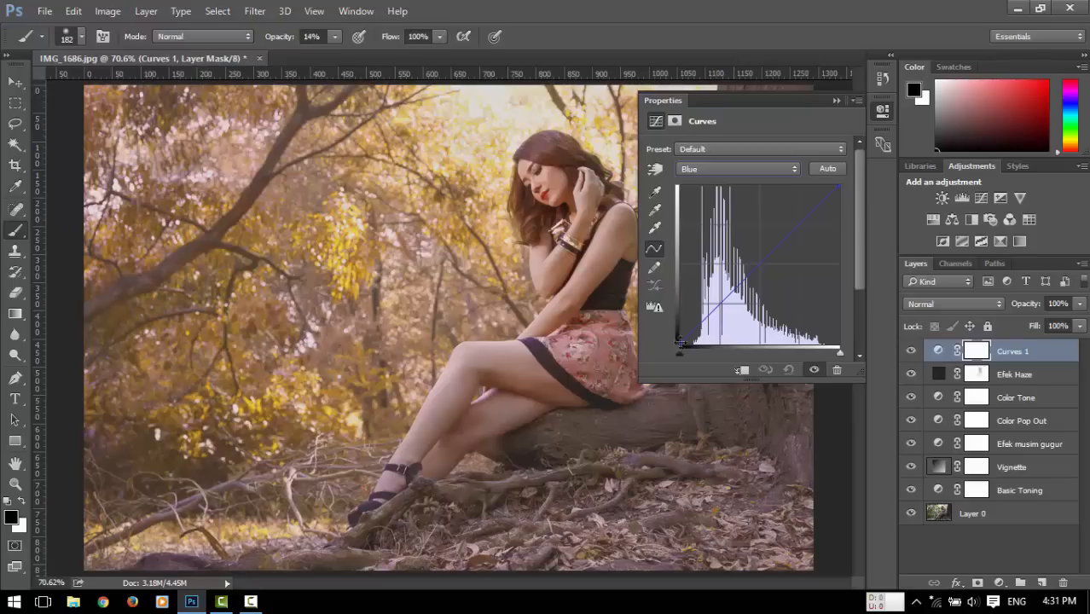
mouse_move(682, 344)
mouse_down()
mouse_move(663, 308)
mouse_move(662, 335)
mouse_up()
drag(841, 185, 852, 195)
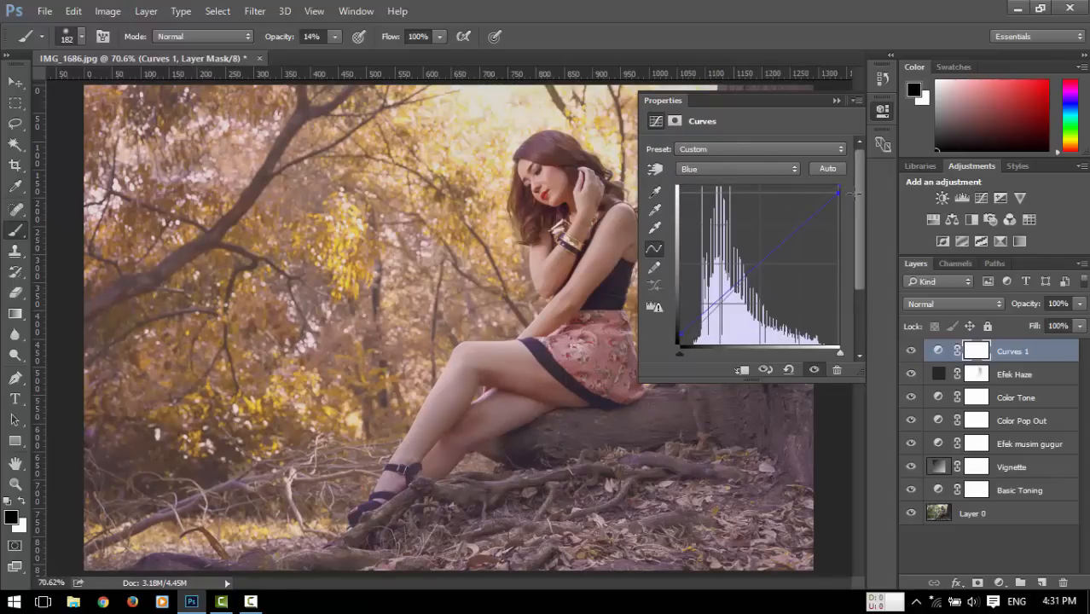
drag(856, 195, 856, 193)
click(816, 211)
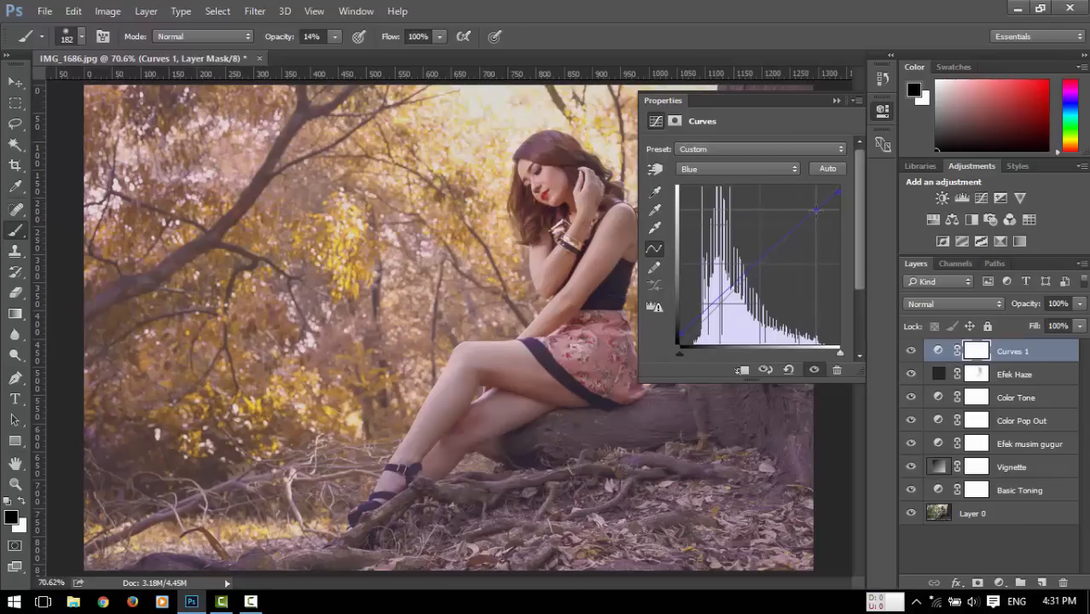
click(882, 110)
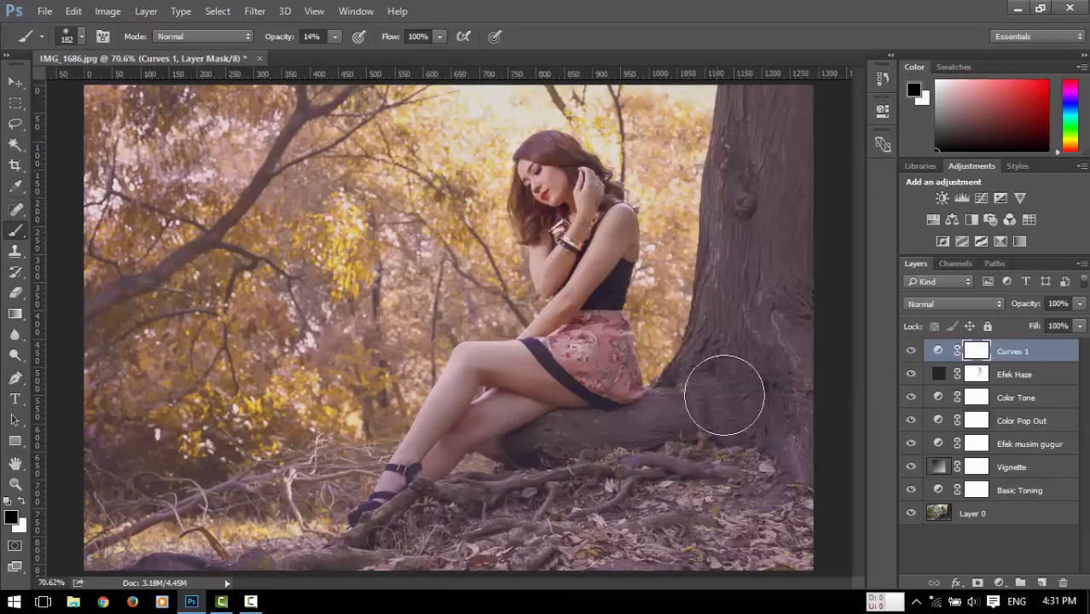
Raise the black point of the Curves layer's Blue channel further and shift its upper curve point slightly down.
double_click(938, 351)
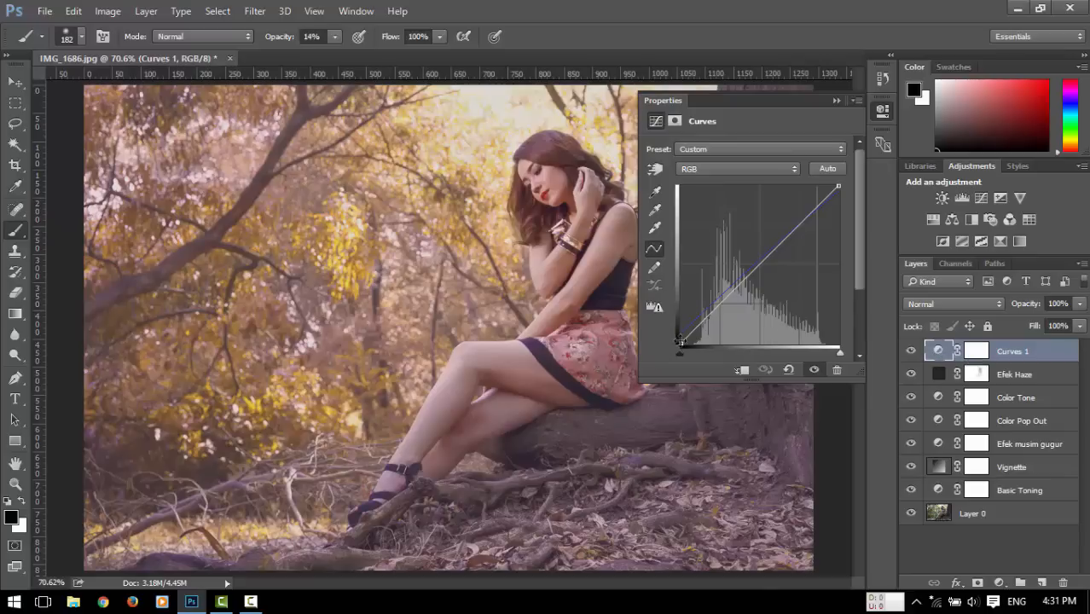
click(678, 169)
click(705, 208)
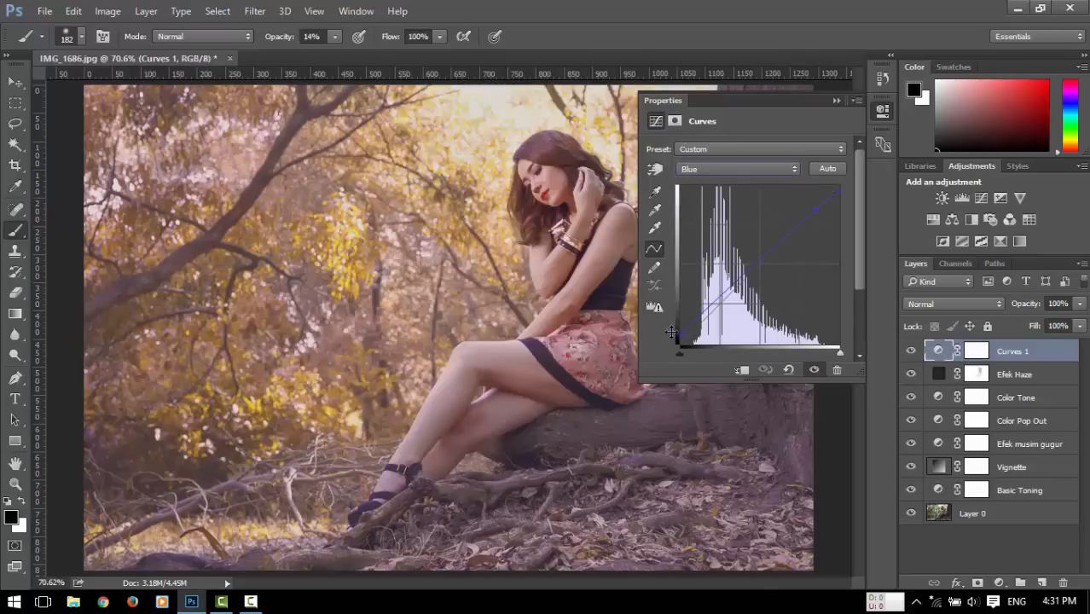
drag(680, 338, 680, 322)
drag(813, 208, 810, 212)
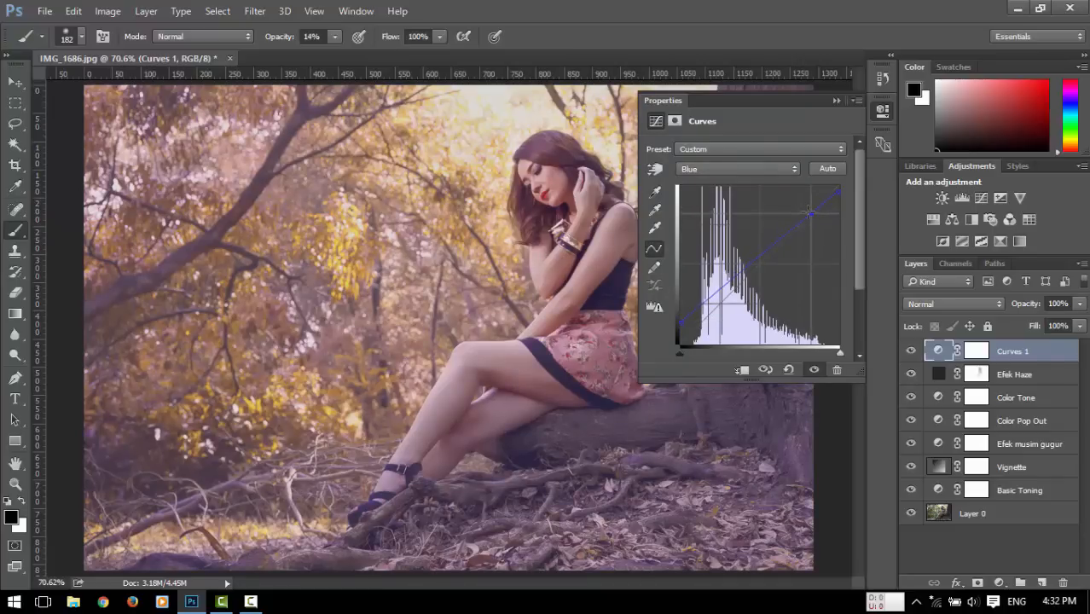
drag(809, 212, 810, 213)
Rename the Curves layer as Color Tone 2.
double_click(1008, 351)
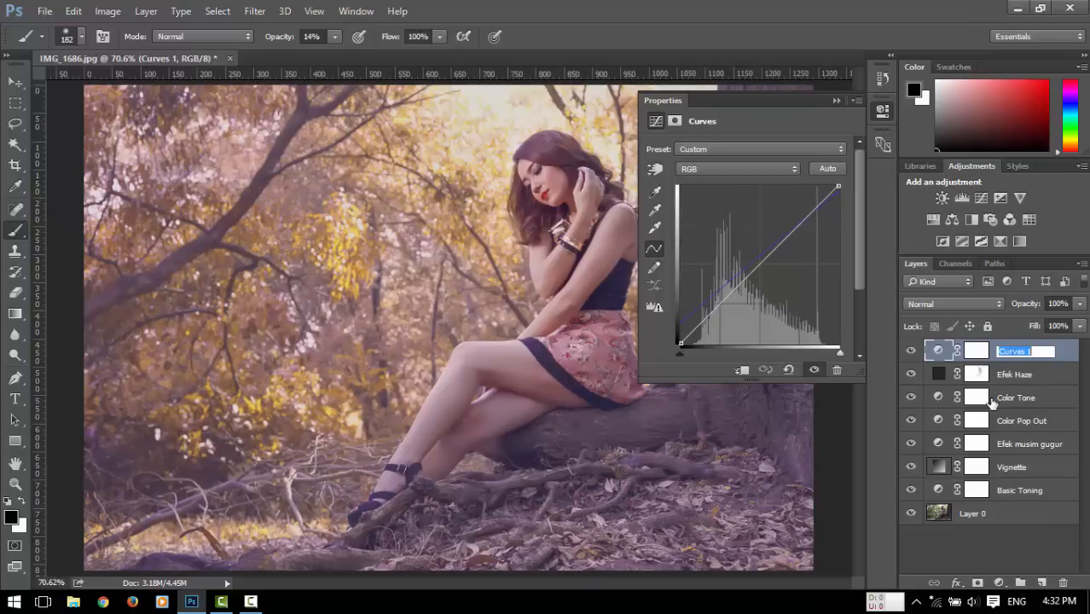
text(Color Tone 2)
key(Return)
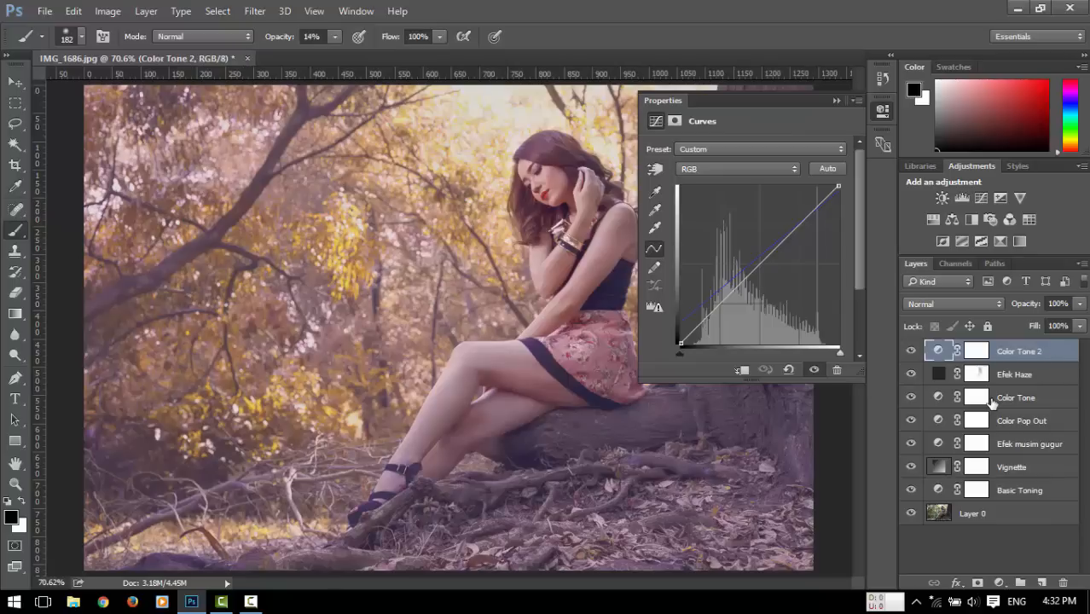
click(883, 109)
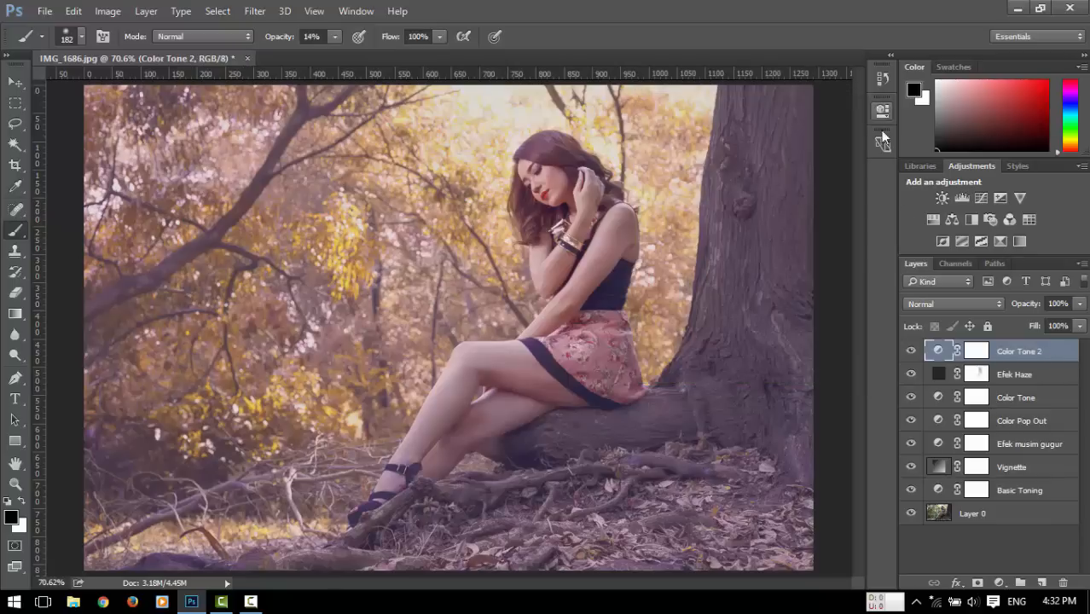
Duplicate the Vignette layer and compare the photo with the copy hidden and shown.
scroll(481, 231, down, 1)
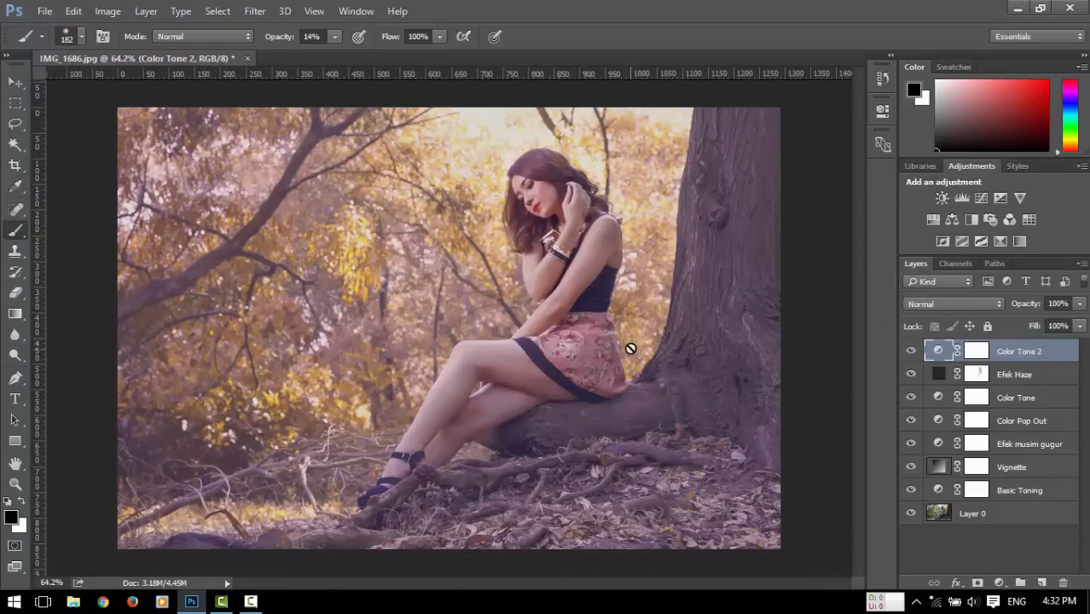
click(935, 469)
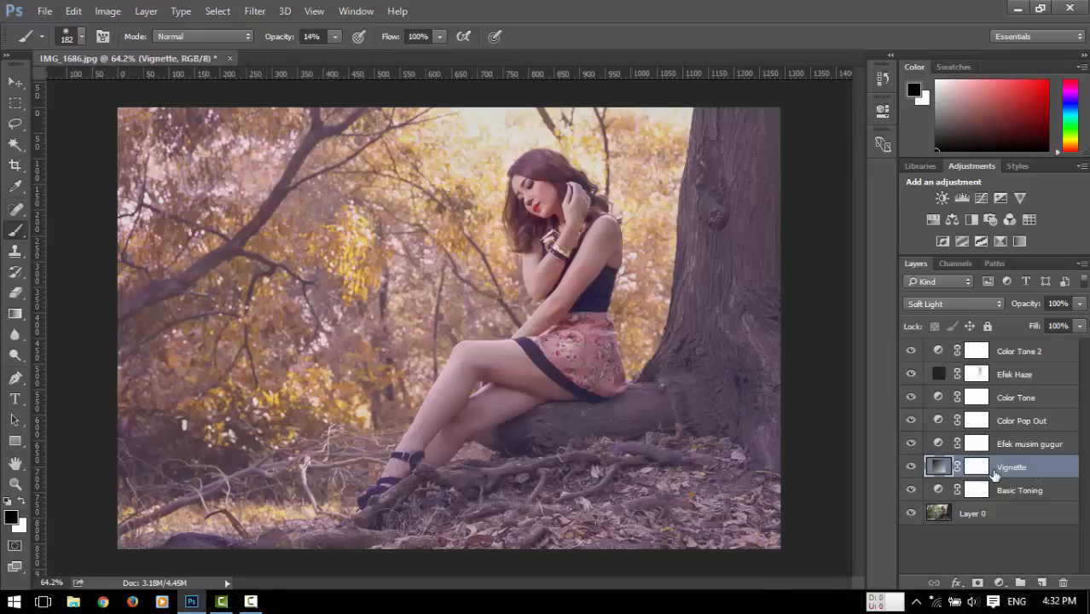
key(ctrl+j)
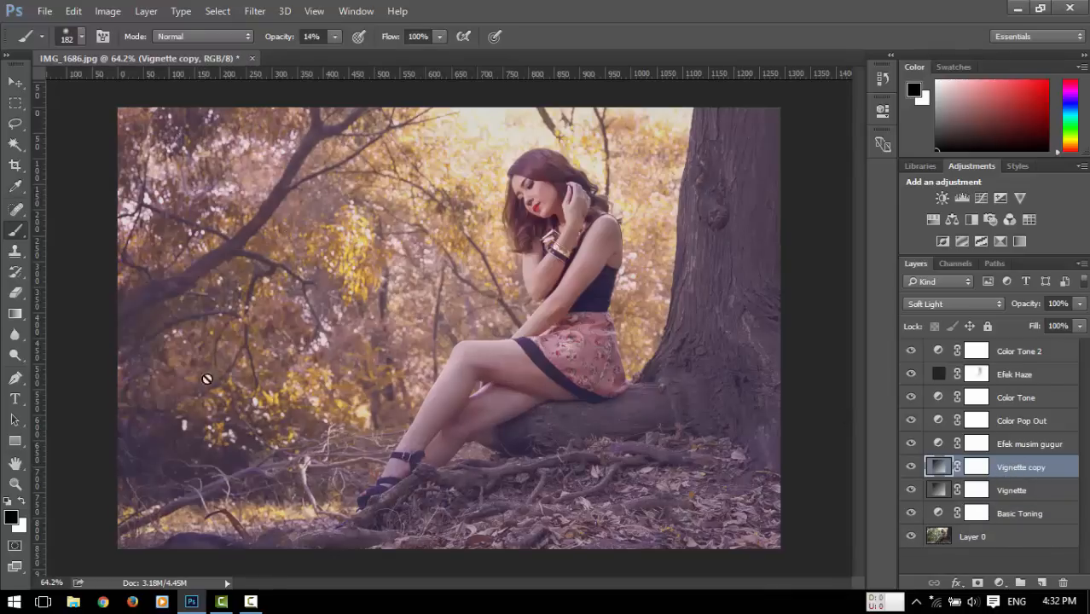
click(910, 467)
click(911, 468)
click(910, 468)
click(910, 467)
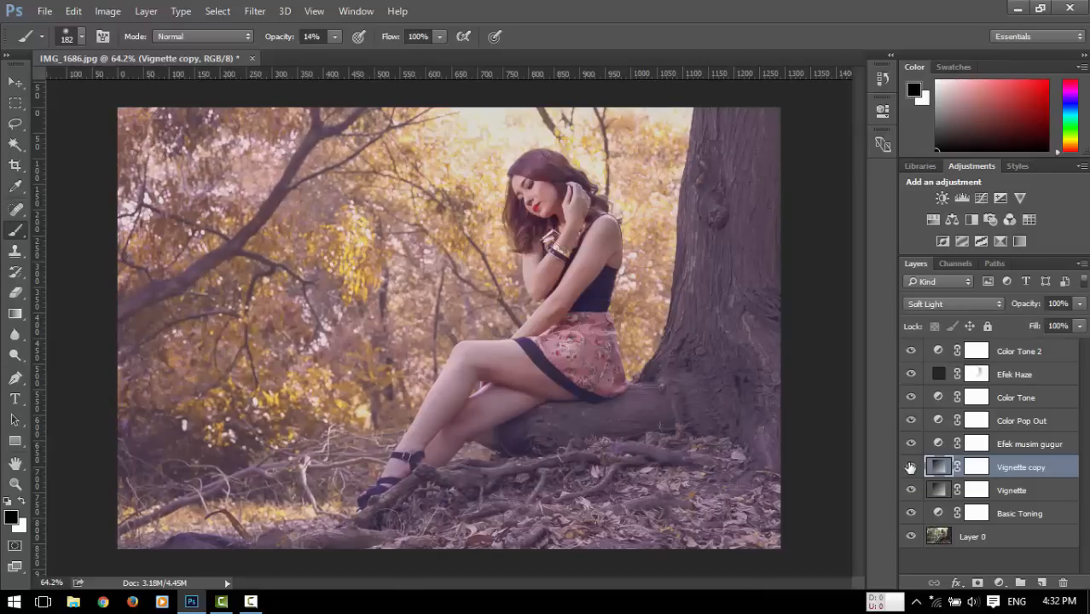
click(910, 467)
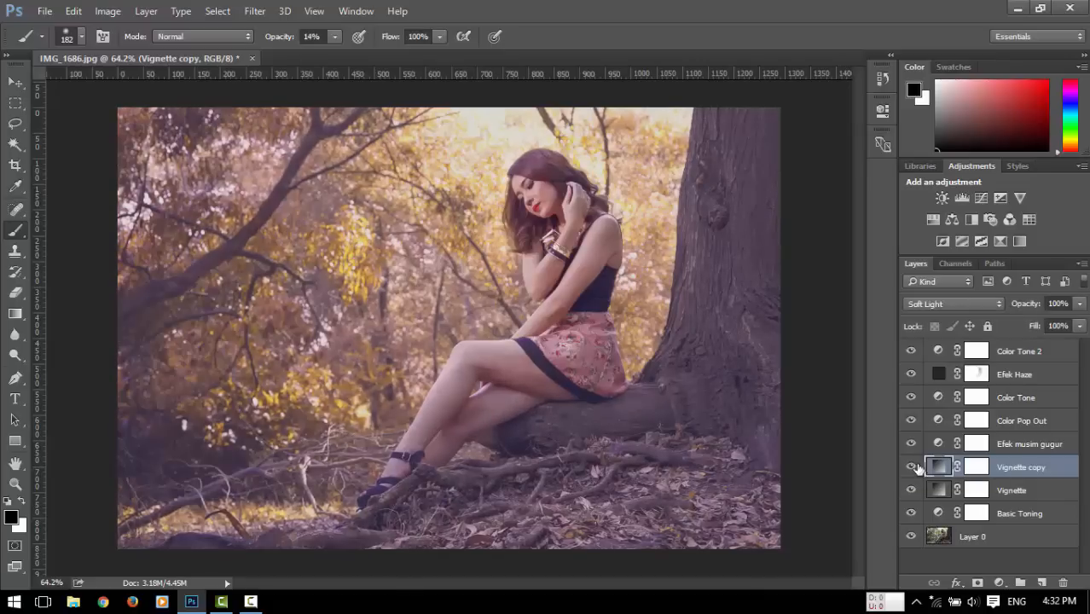
Reduce the opacity of the Vignette copy layer to 65% and deselect the layer.
click(1080, 303)
drag(1078, 324, 1049, 326)
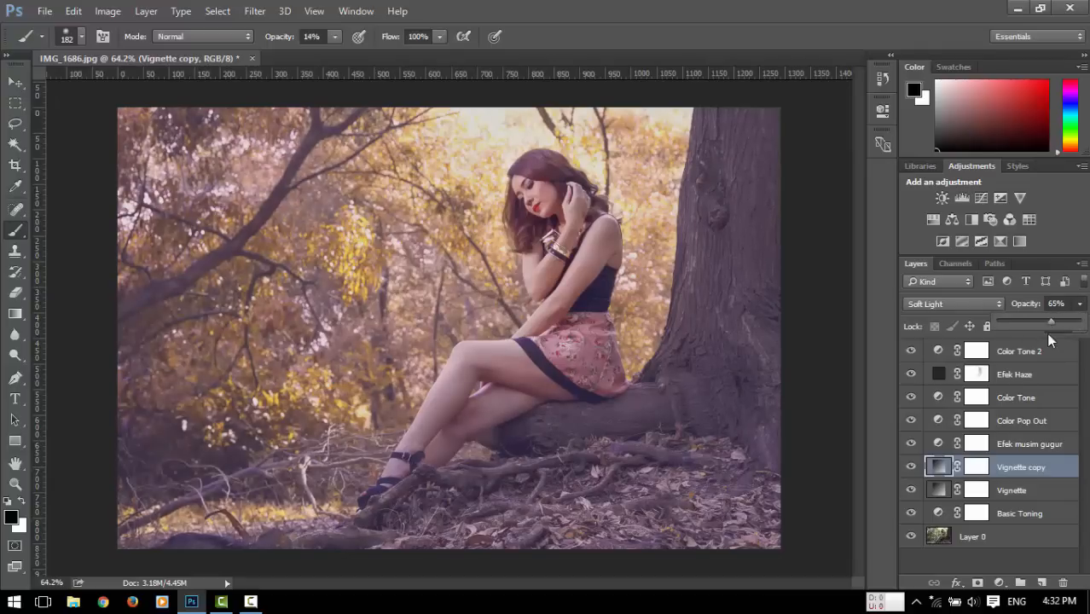
click(930, 559)
click(928, 562)
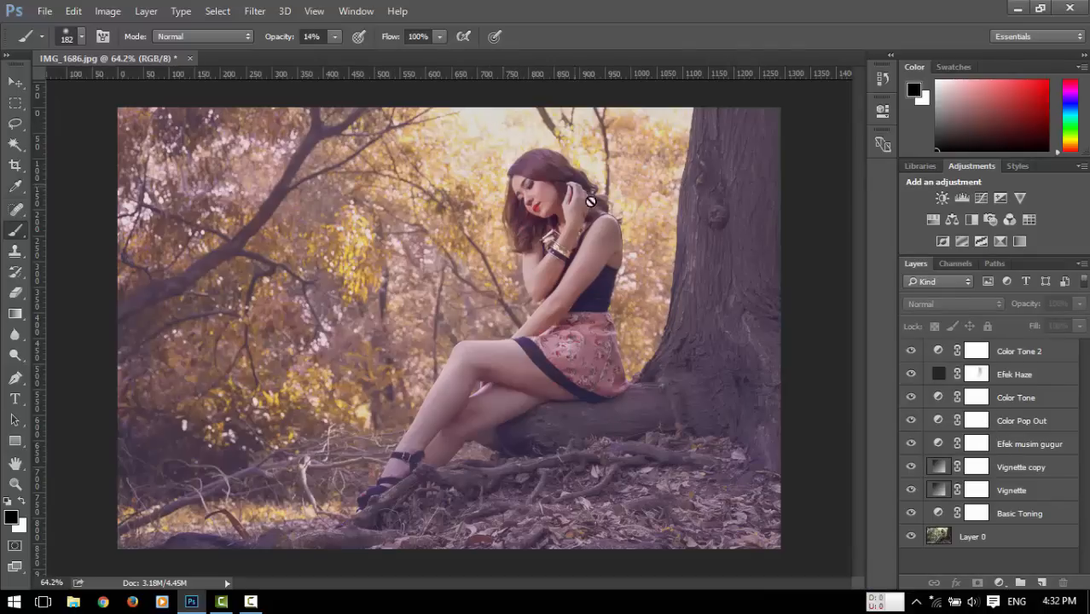
Add a new empty layer directly above Efek Haze and name it Matahari.
click(1032, 376)
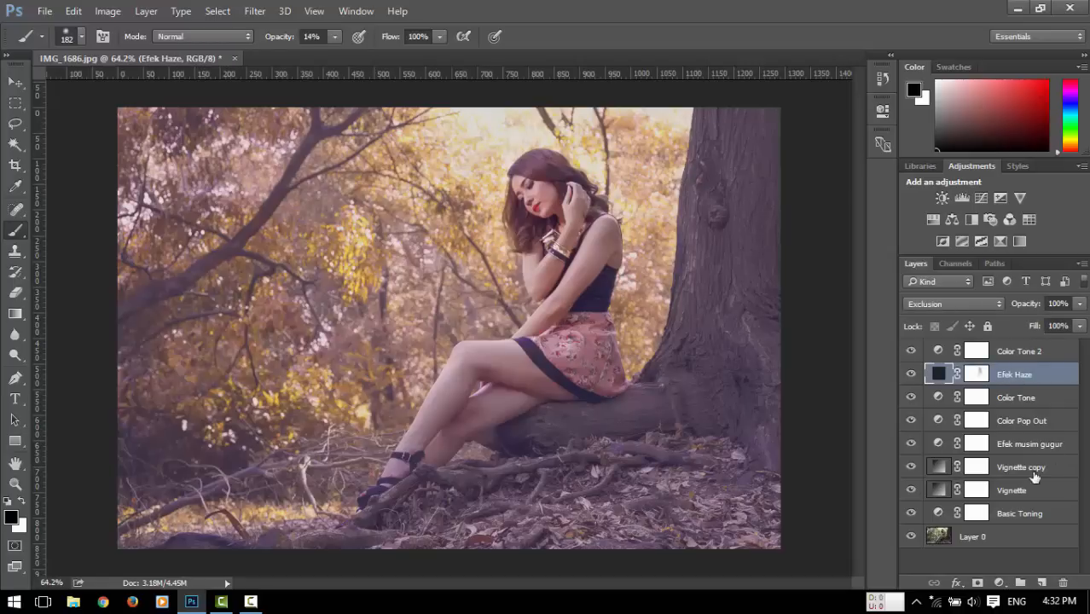
click(1042, 586)
double_click(972, 374)
text(Matahari)
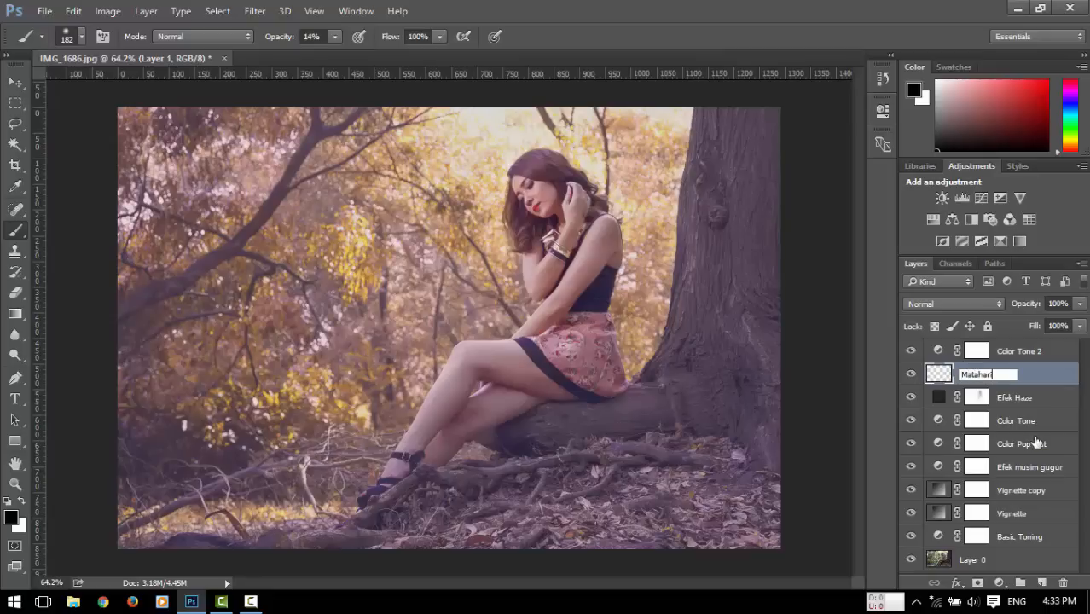
key(Return)
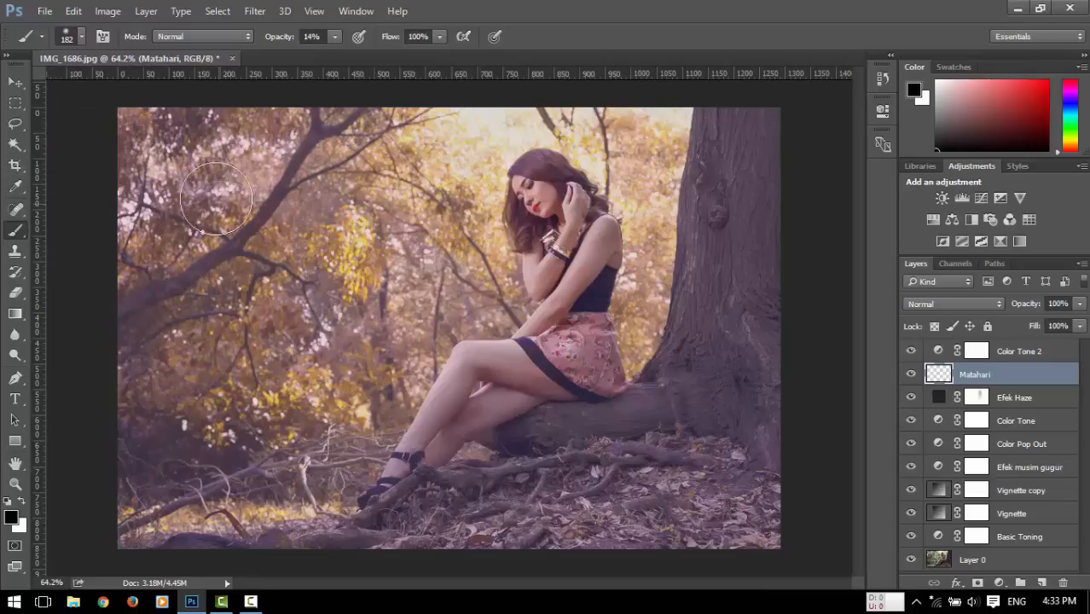
Set the brush opacity to 100% and sample a light warm orange from the bright background beside the woman's head as foreground color.
click(334, 36)
drag(334, 54, 582, 37)
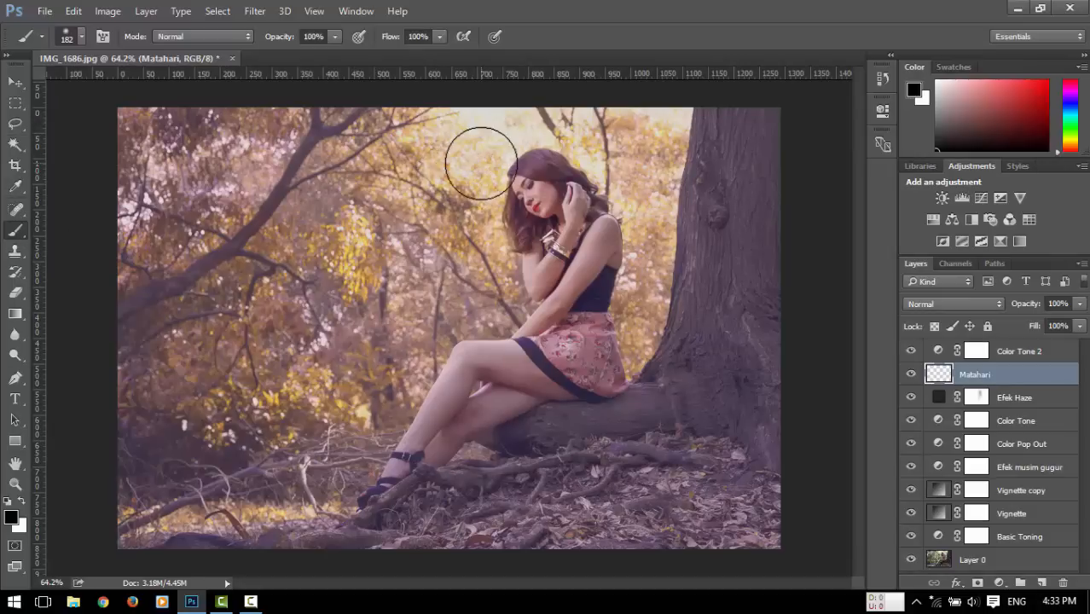
key(alt)
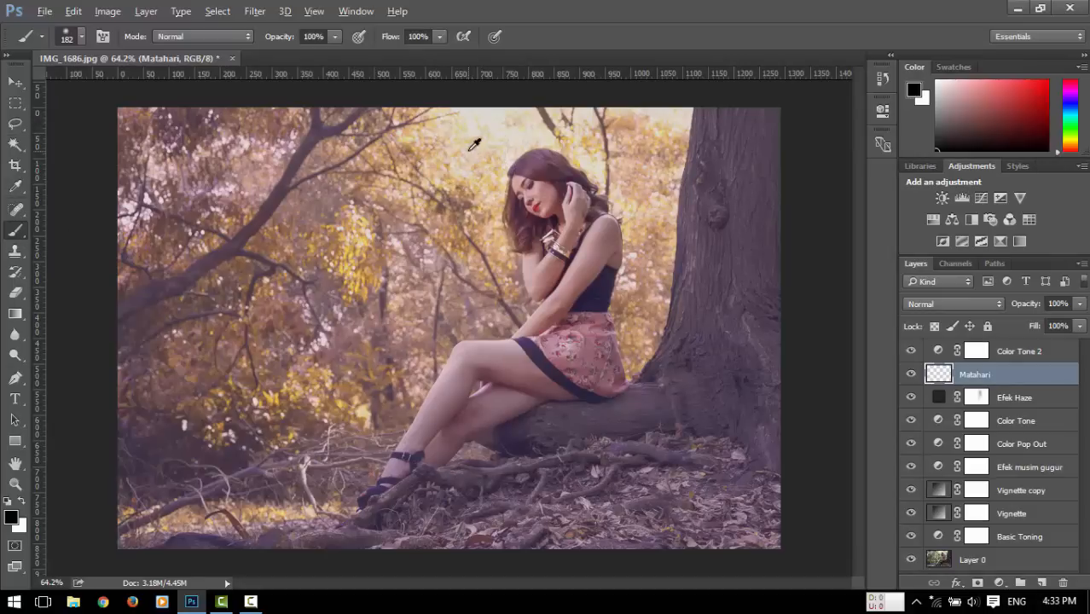
key(alt)
key(alt)
alt+click(482, 130)
alt+click(480, 136)
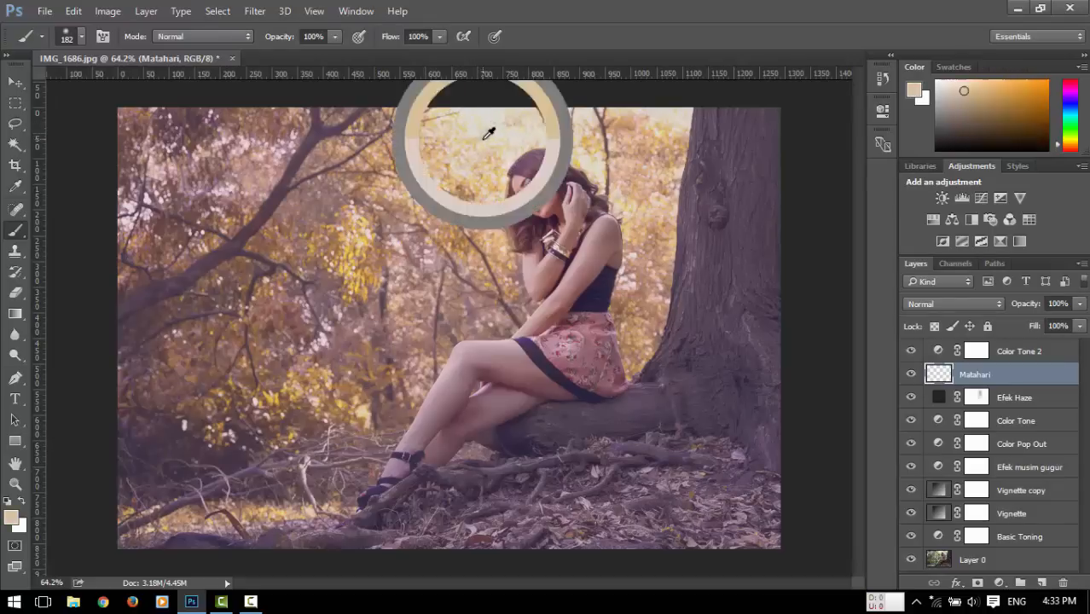
alt+click(478, 131)
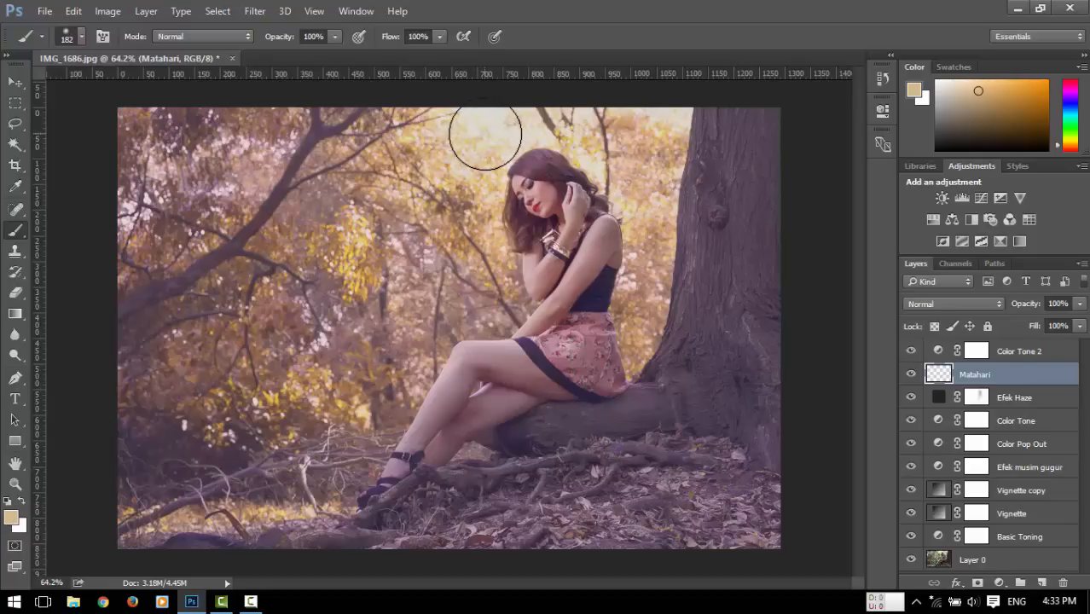
Enlarge the brush to 600 px and paint a soft warm glow at the photo's upper edge beside the woman's head.
key(bracketright)
key(bracketright)
key(bracketright)
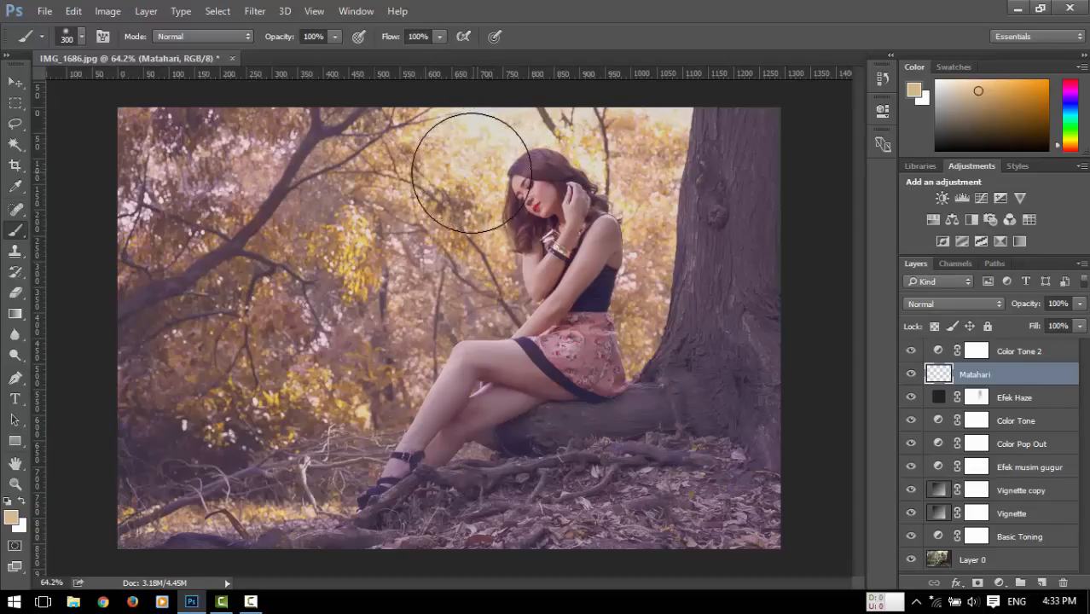
key(bracketright)
key(bracketright)
key(bracketright)
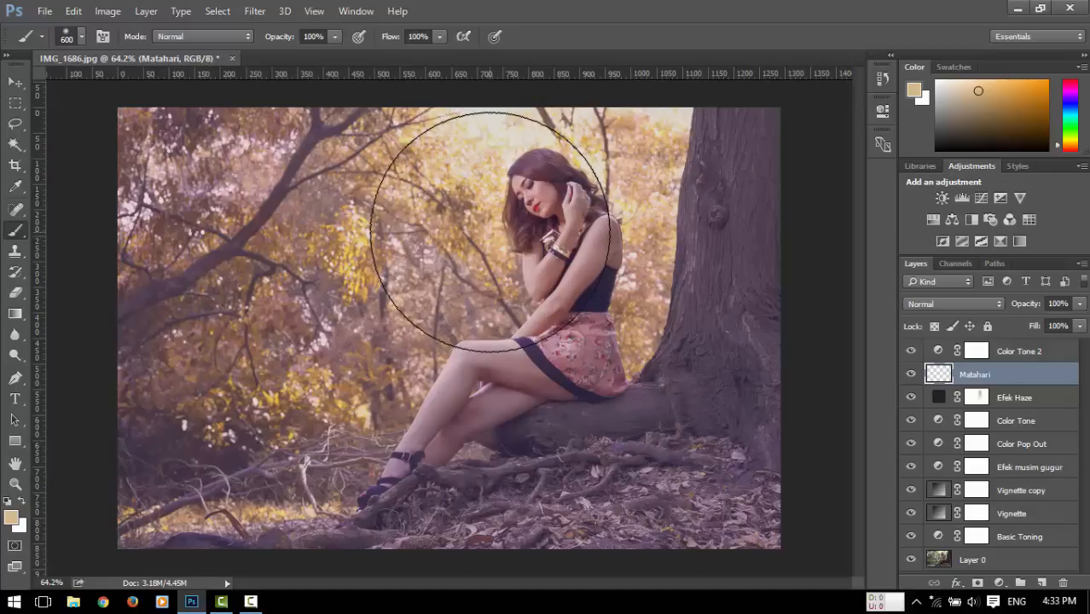
key(bracketleft)
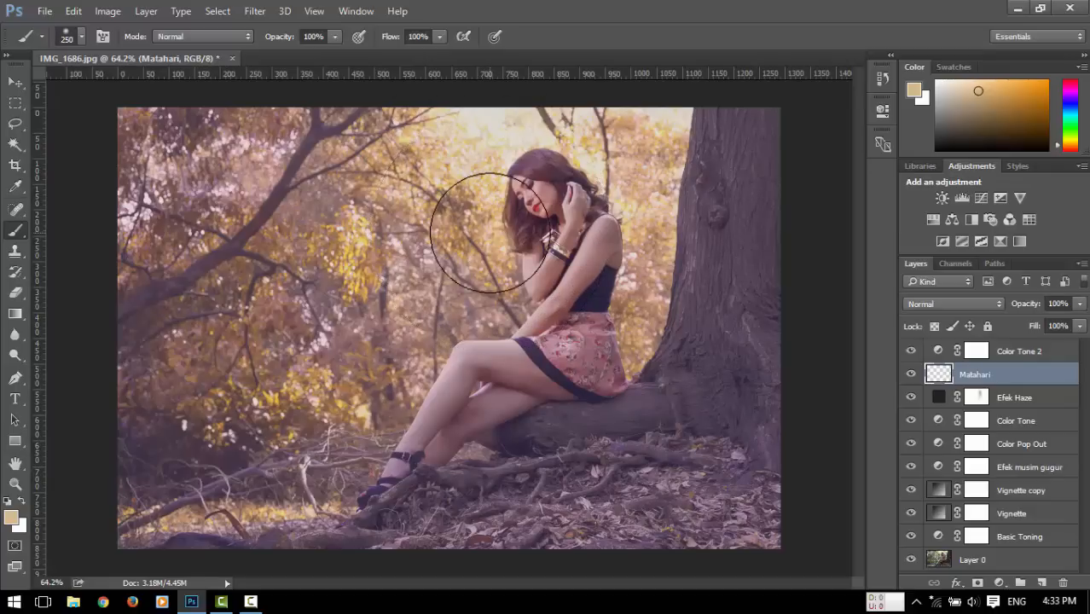
key(bracketright)
key(bracketright)
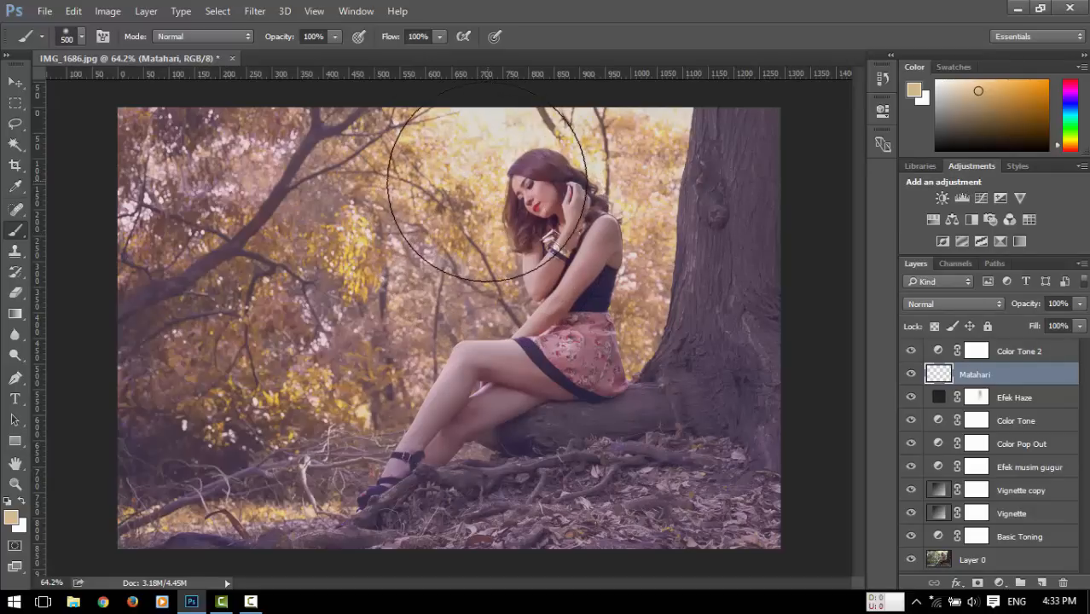
click(484, 115)
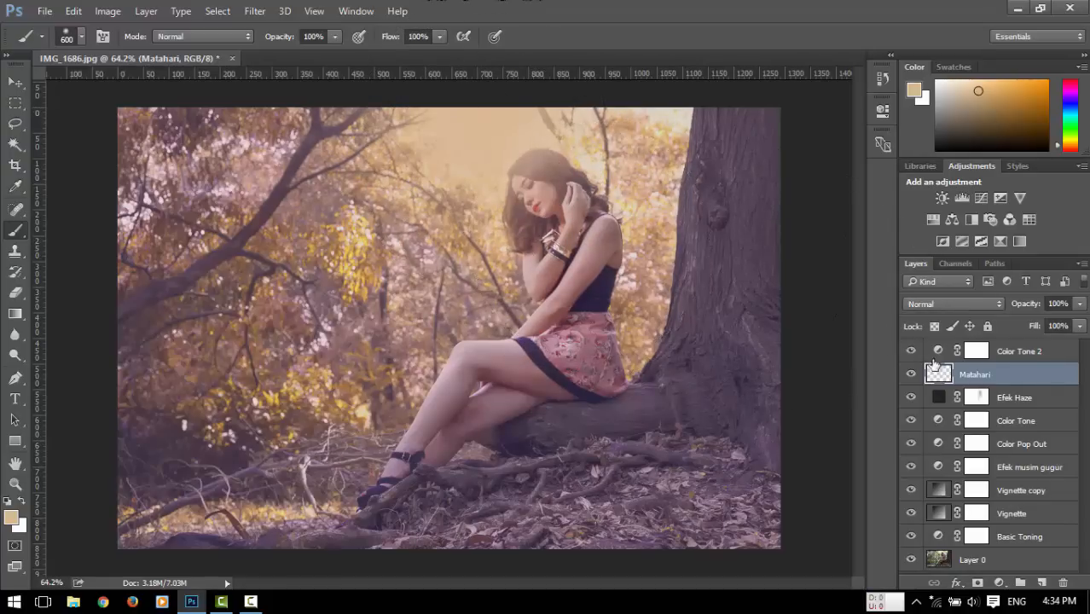
Set the Matahari layer's blend mode to Screen and compare the photo with that layer hidden and shown.
click(923, 303)
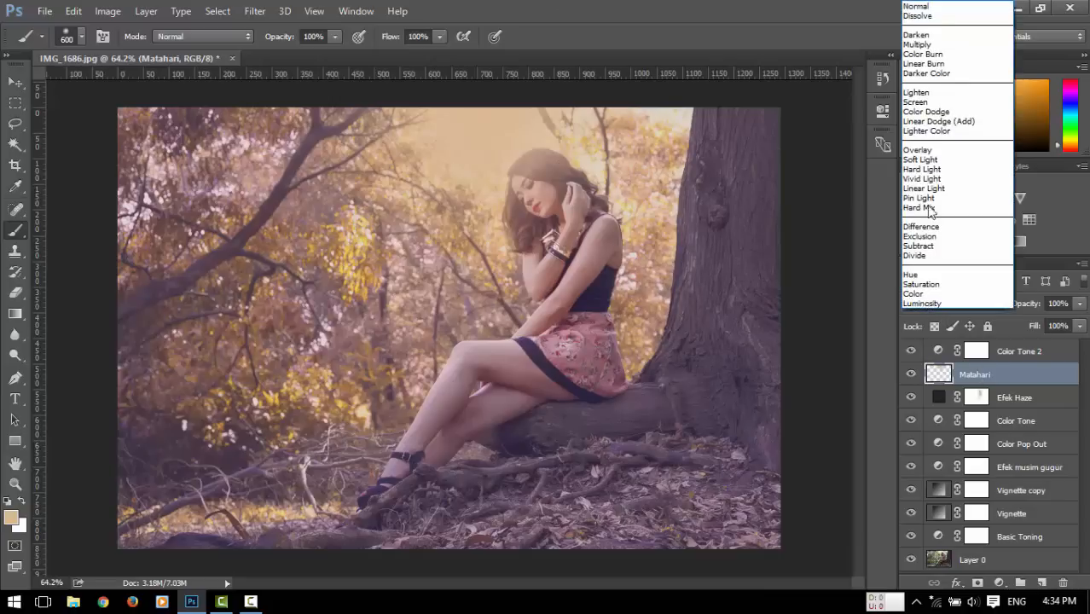
click(926, 102)
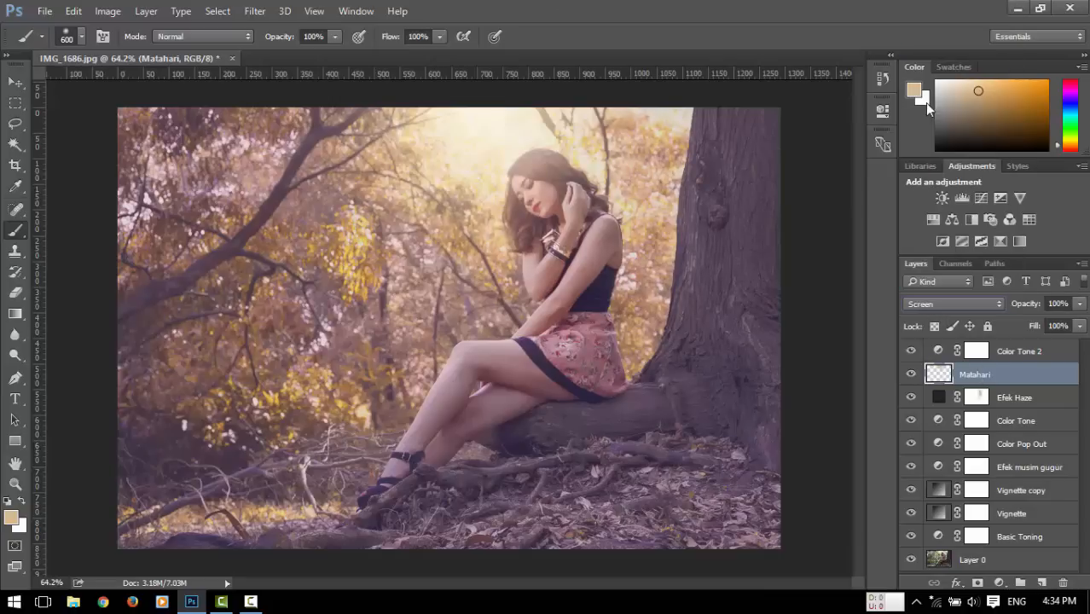
click(910, 375)
click(909, 375)
click(908, 375)
click(910, 375)
Move the Matahari layer between Color Tone and Color Pop Out, and activate the Move tool.
drag(940, 375, 939, 424)
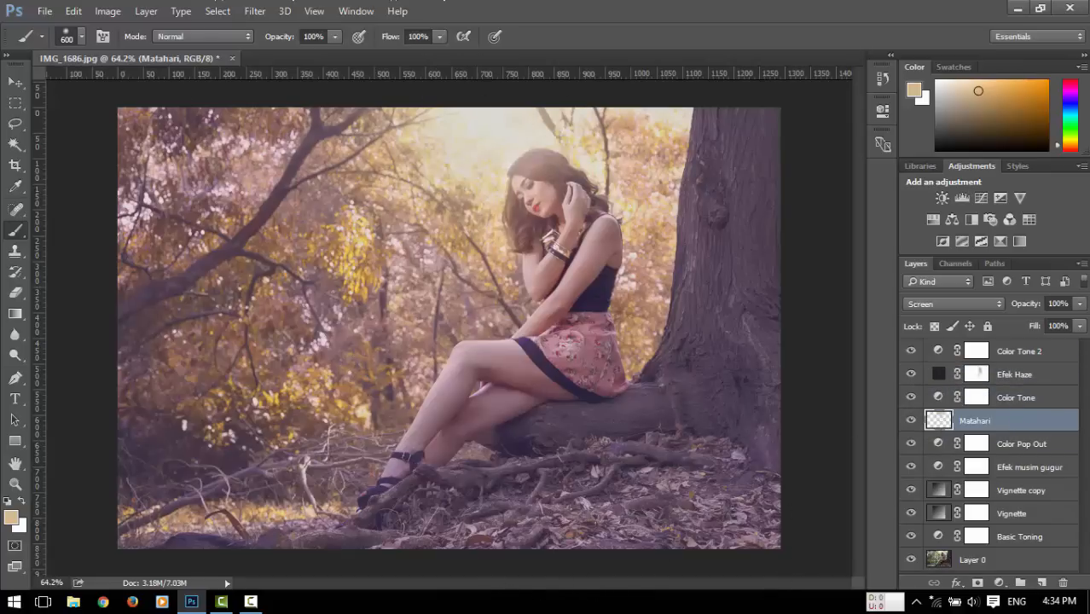
click(15, 82)
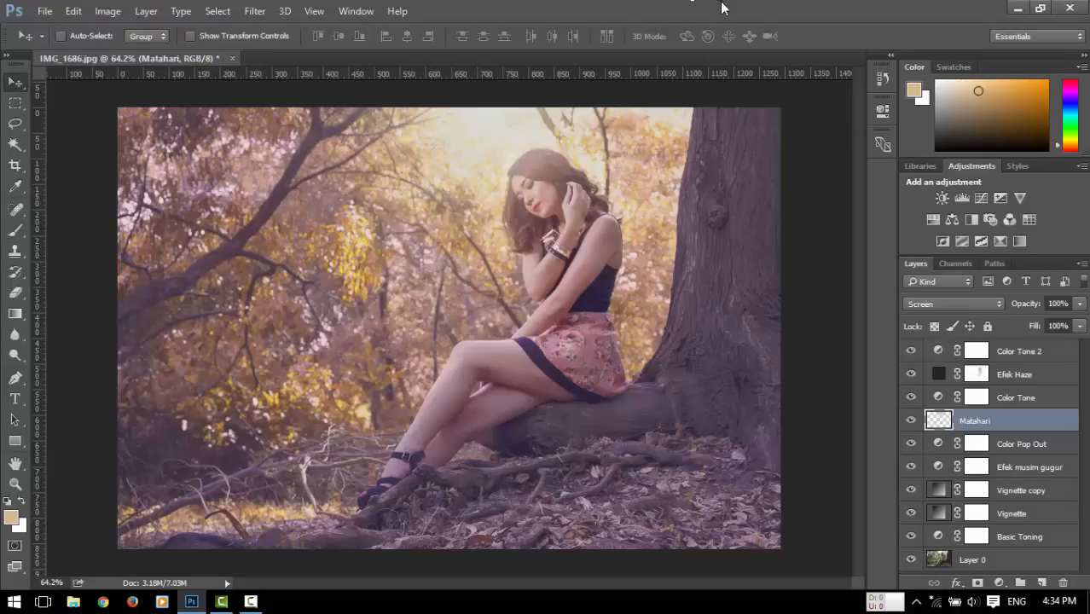
scroll(687, 256, down, 1)
scroll(683, 256, up, 2)
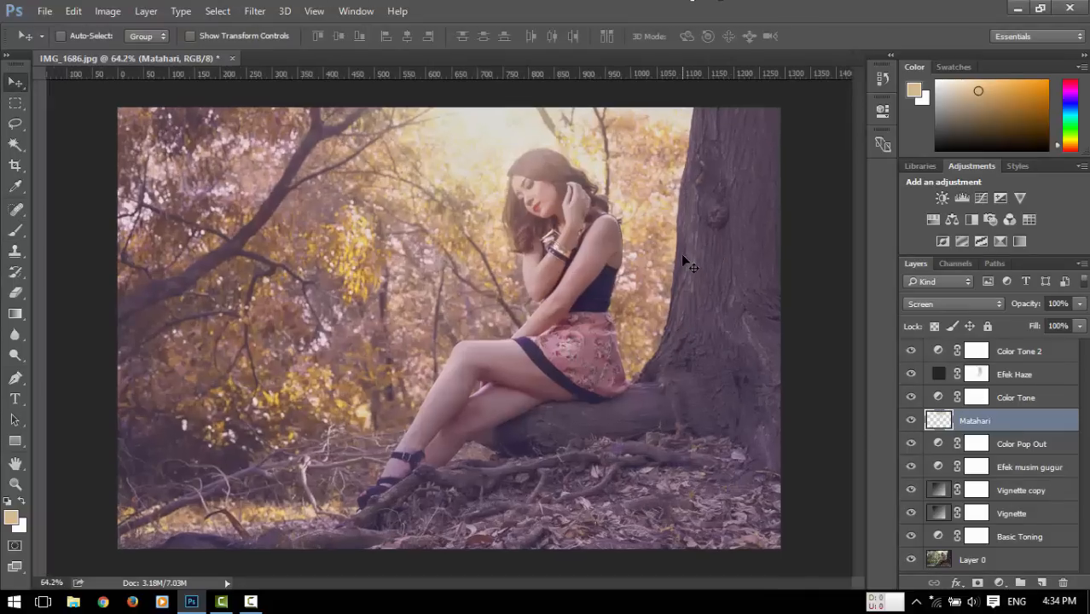
scroll(683, 256, down, 1)
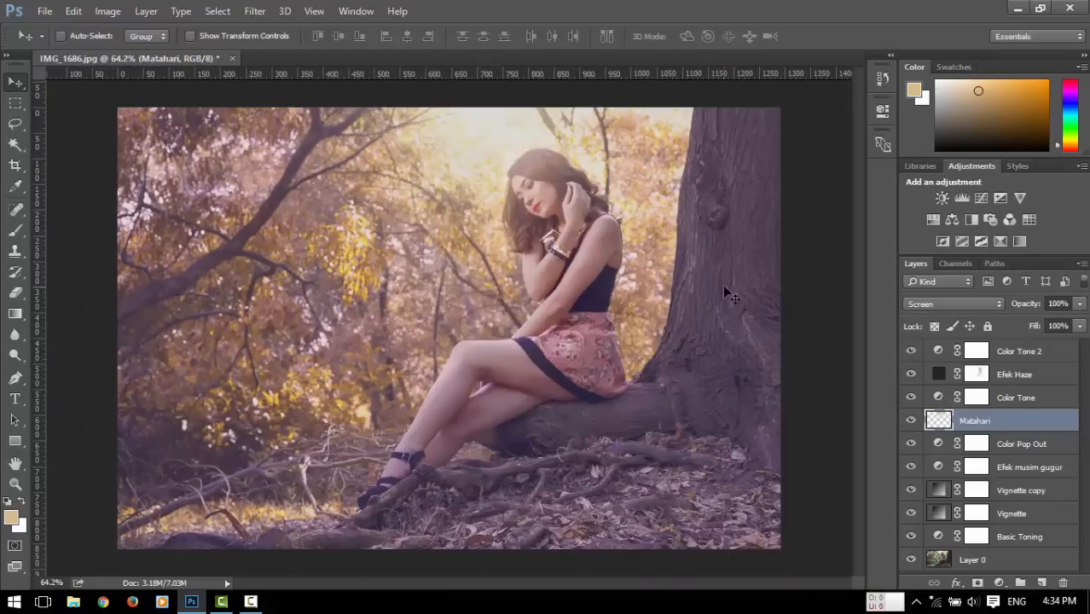
Reset the foreground and background colors to default, and compare the original Layer 0 alone with all layers shown.
key(d)
key(alt+d)
click(664, 7)
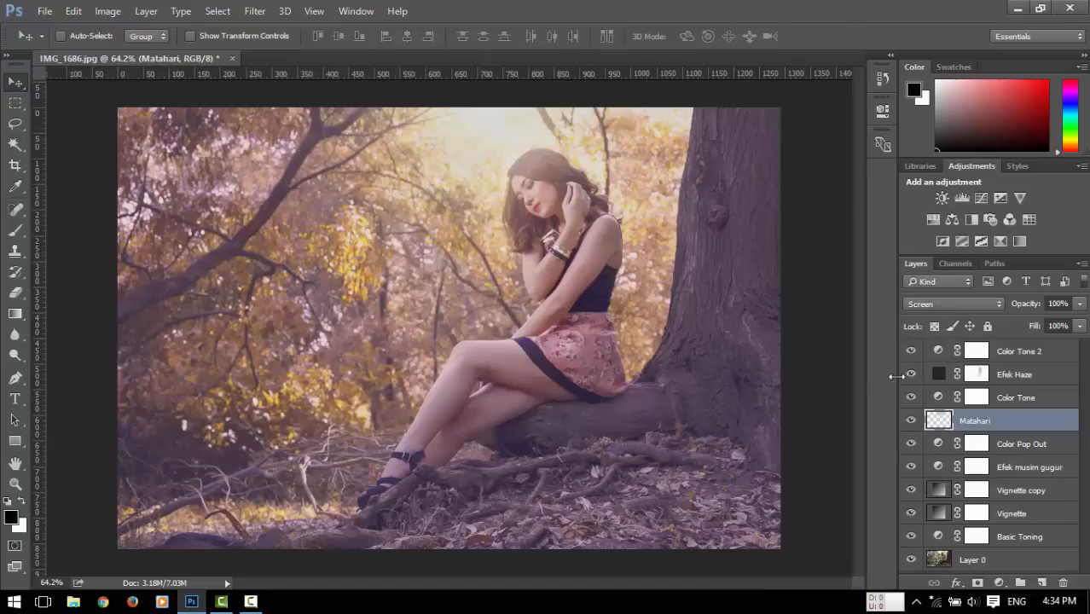
alt+click(912, 561)
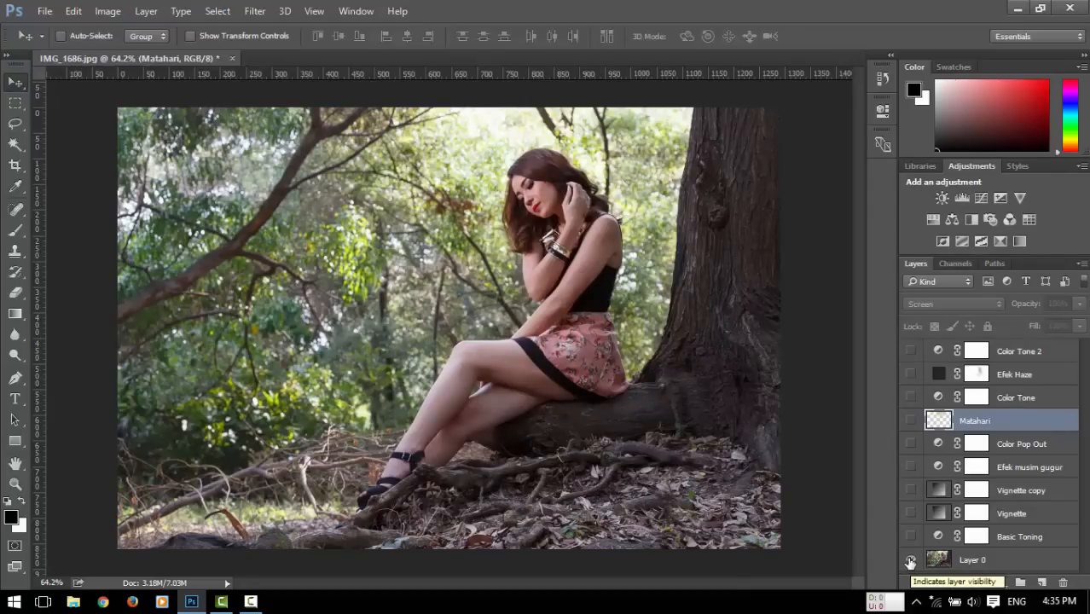
alt+click(911, 561)
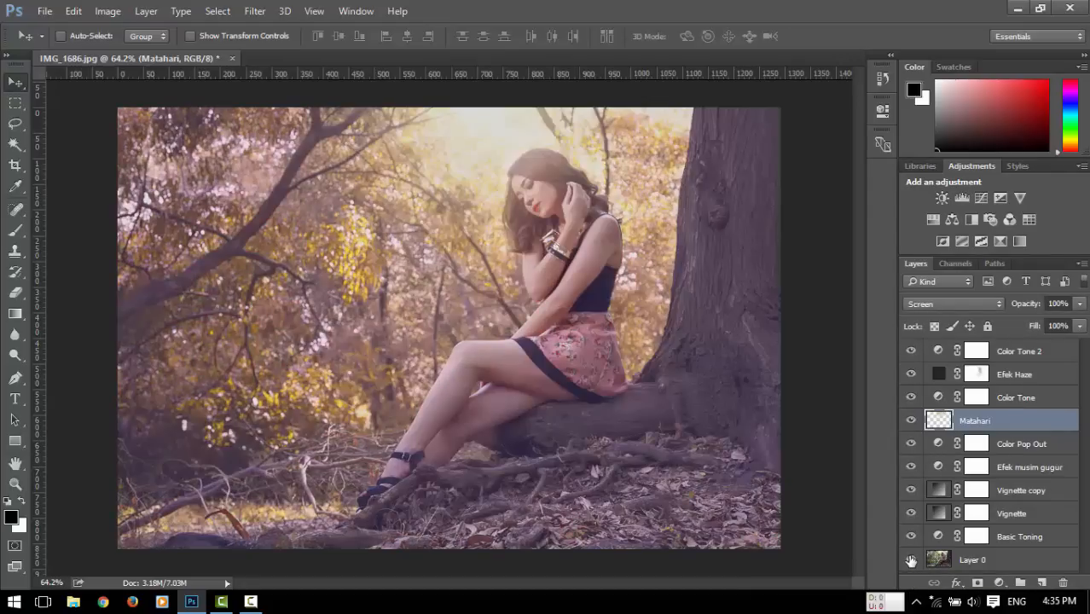